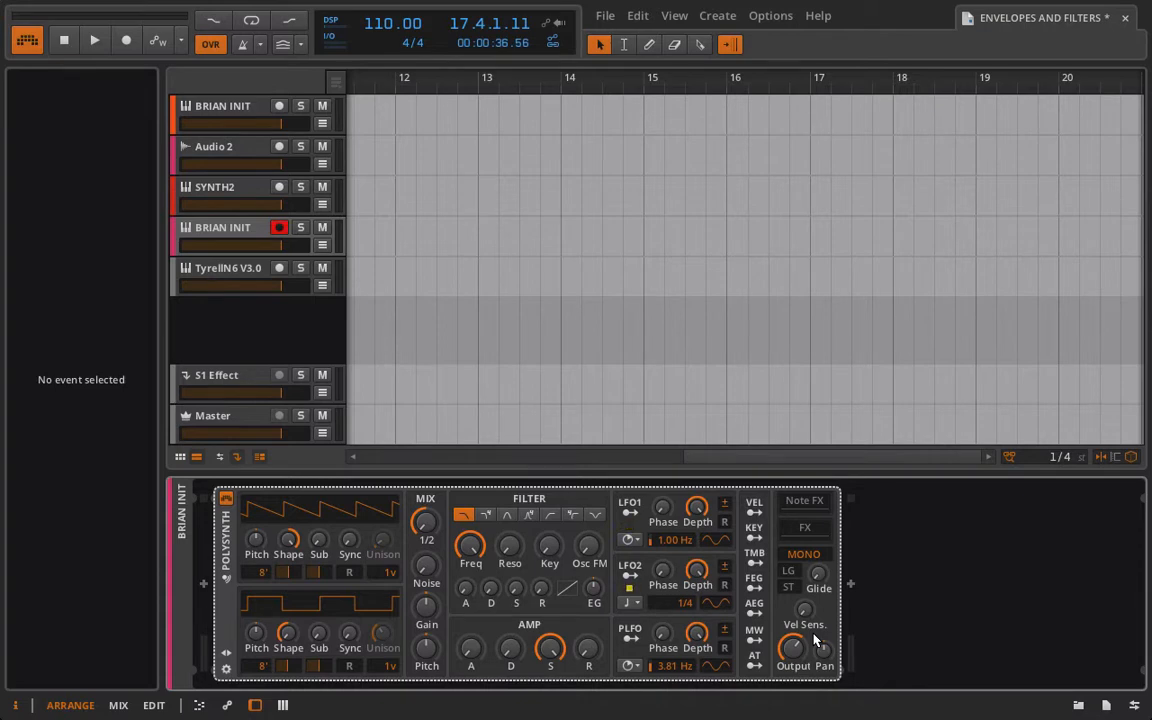
Step: Create a new instrument track and add a Sampler device to it
{"action": "right_click", "coordinate": [278, 330]}
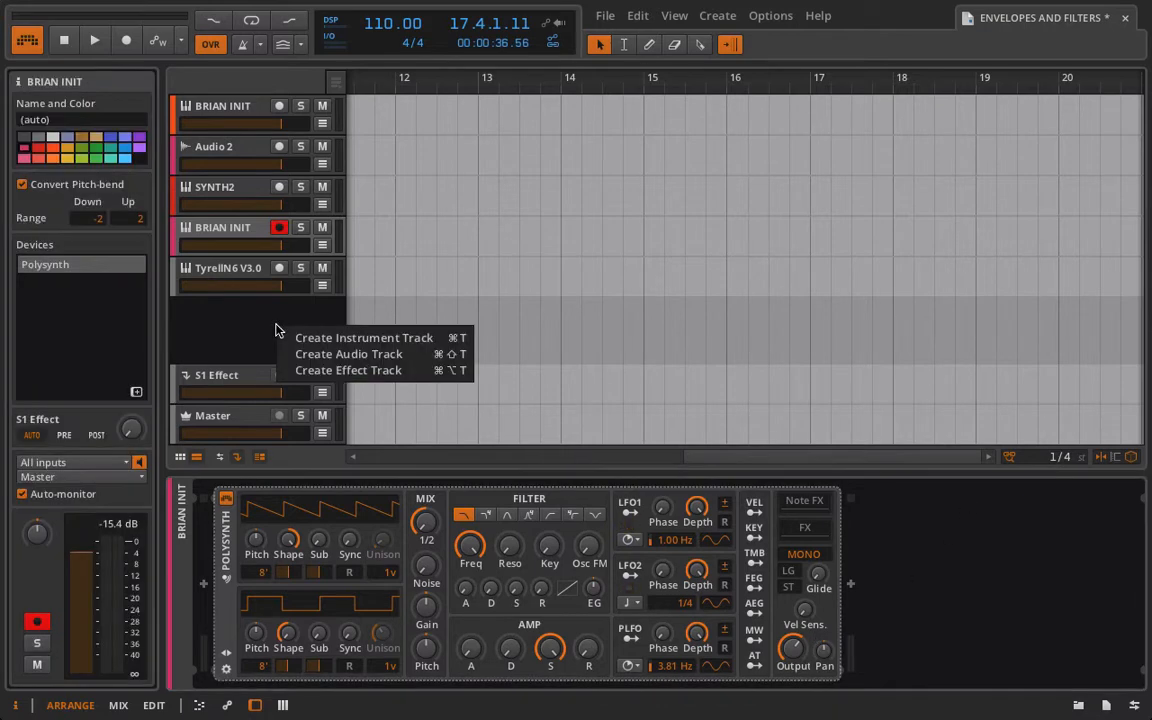
{"action": "left_click", "coordinate": [302, 338]}
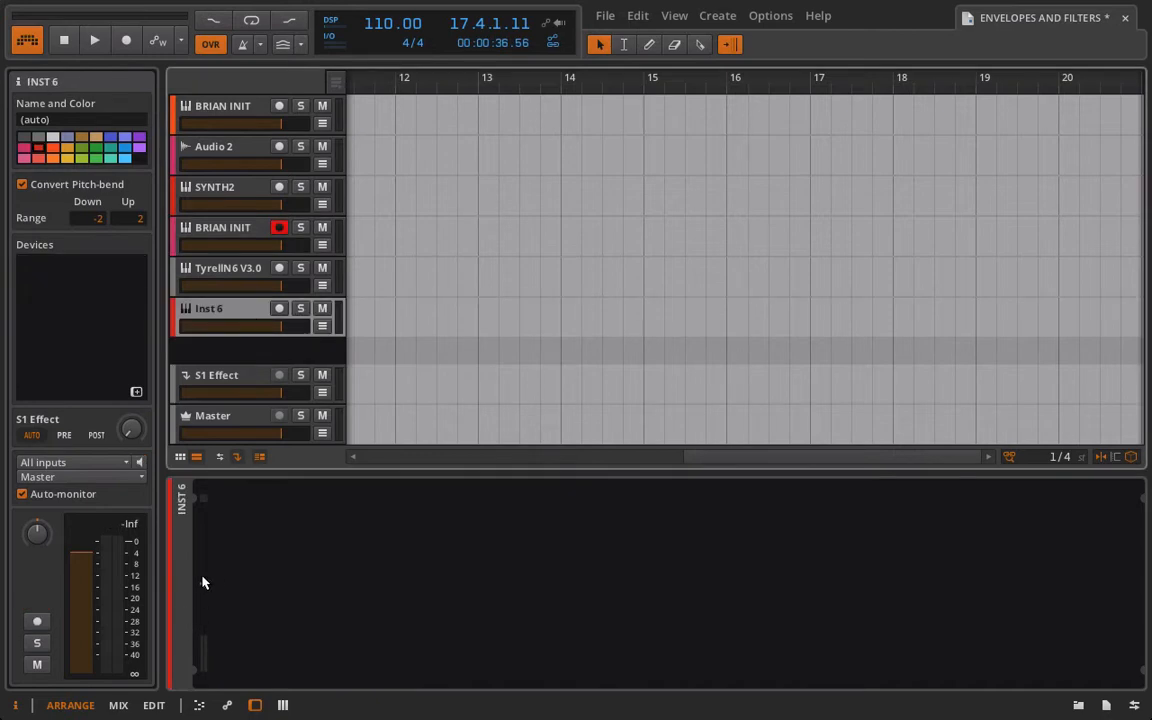
{"action": "left_click", "coordinate": [203, 583]}
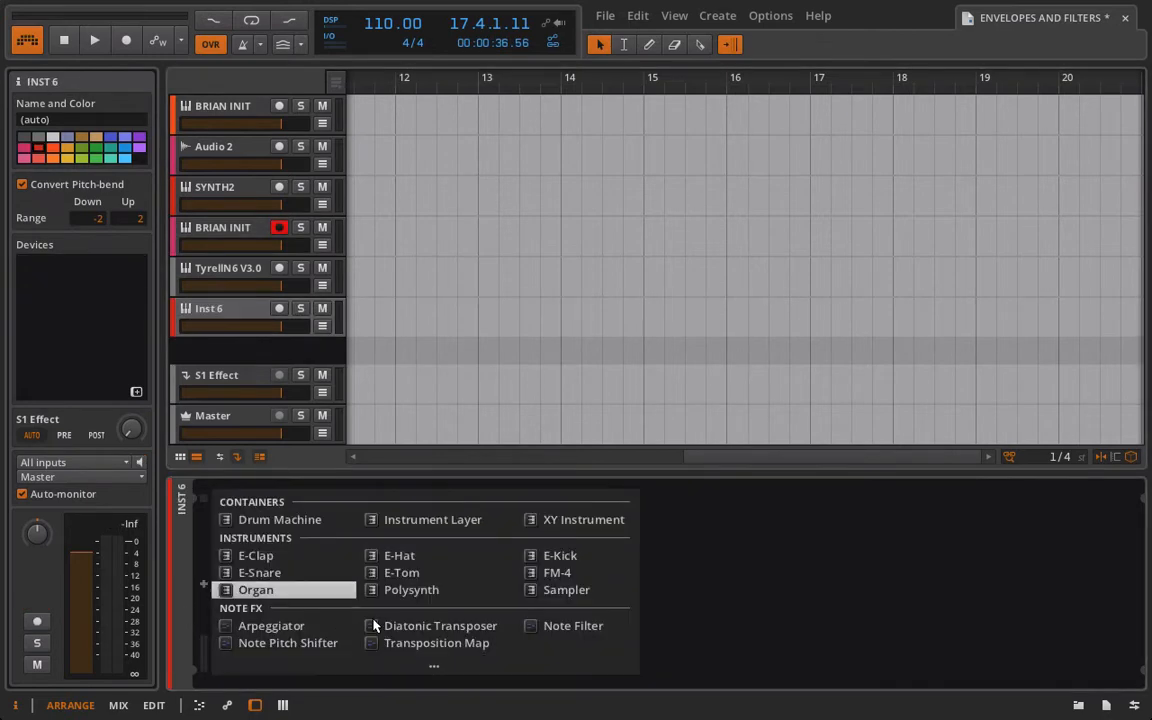
{"action": "left_click", "coordinate": [548, 592]}
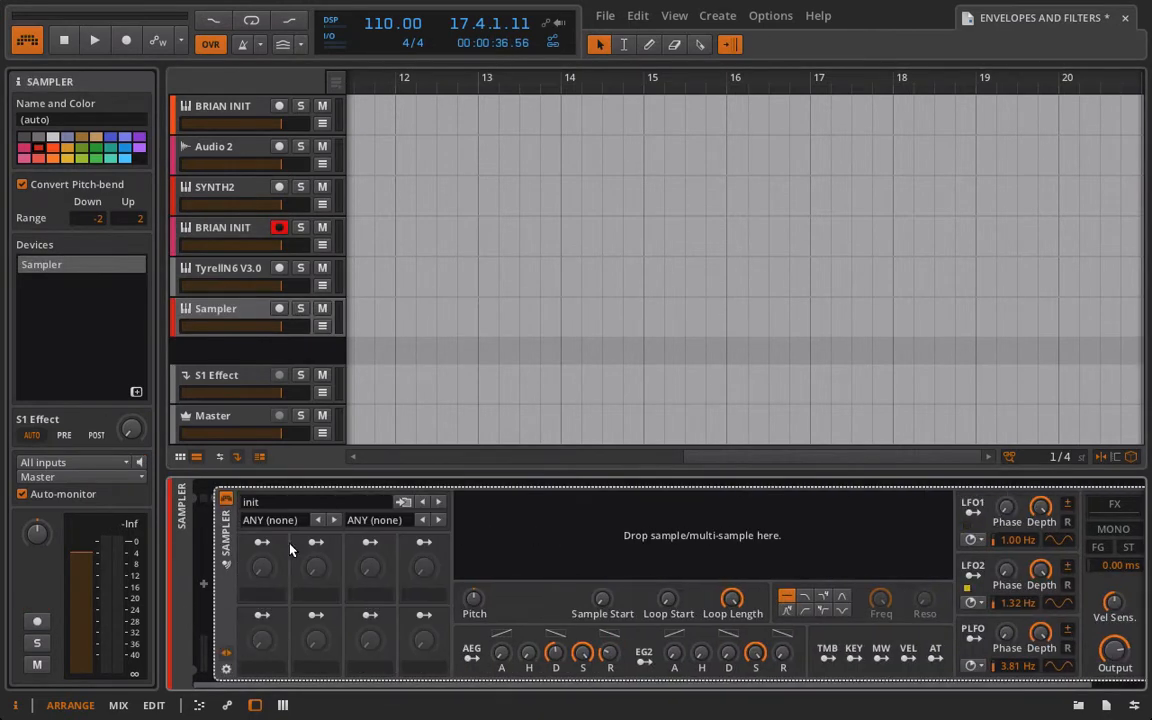
Step: Load the Acoustic Piano (Nektar) preset into the Sampler and disarm recording on the Polysynth track below SYNTH2
{"action": "left_click", "coordinate": [271, 506]}
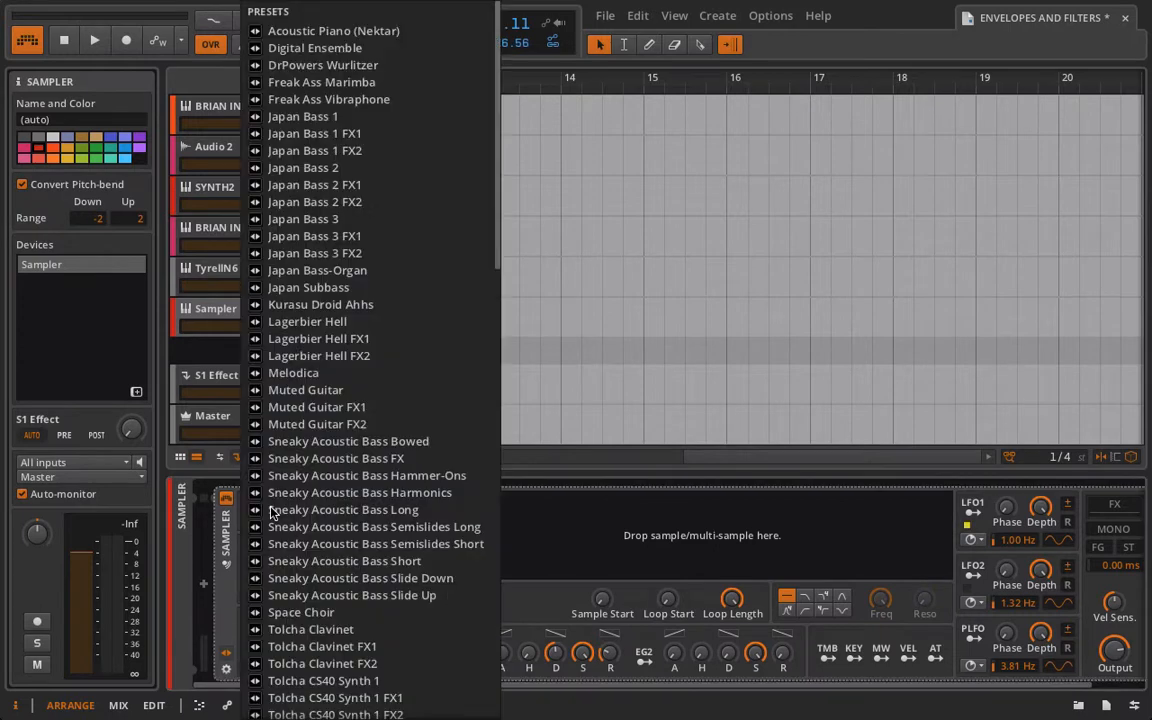
{"action": "left_click", "coordinate": [340, 30]}
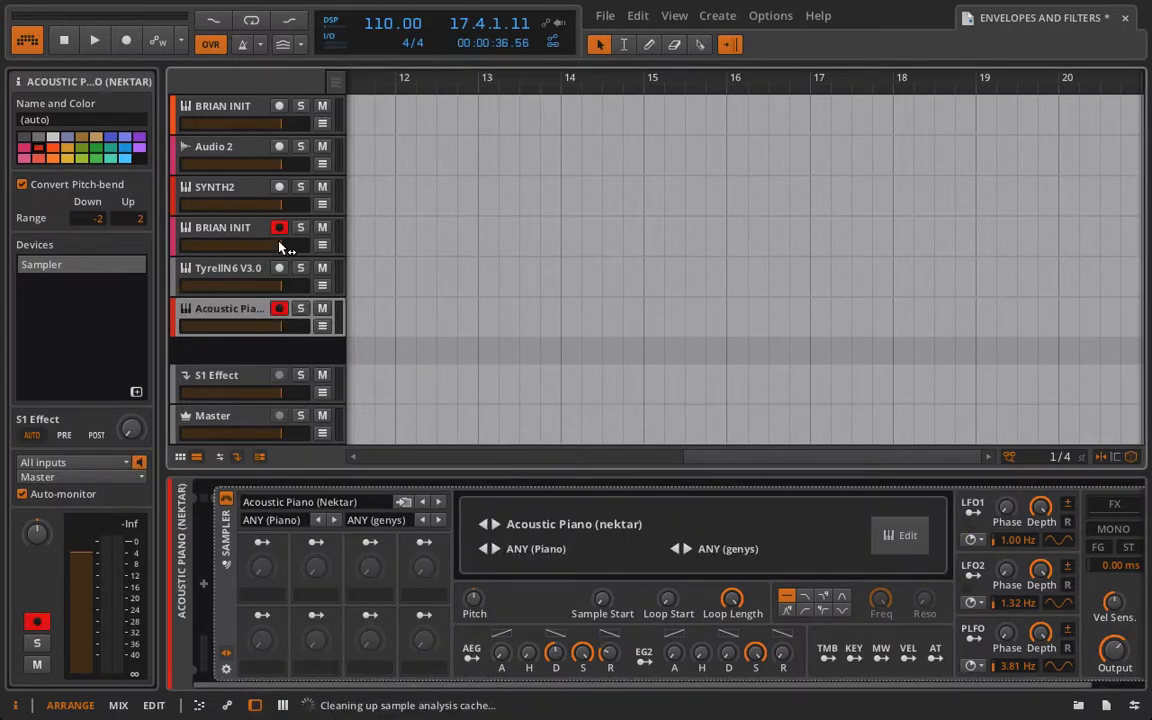
{"action": "left_click", "coordinate": [279, 228]}
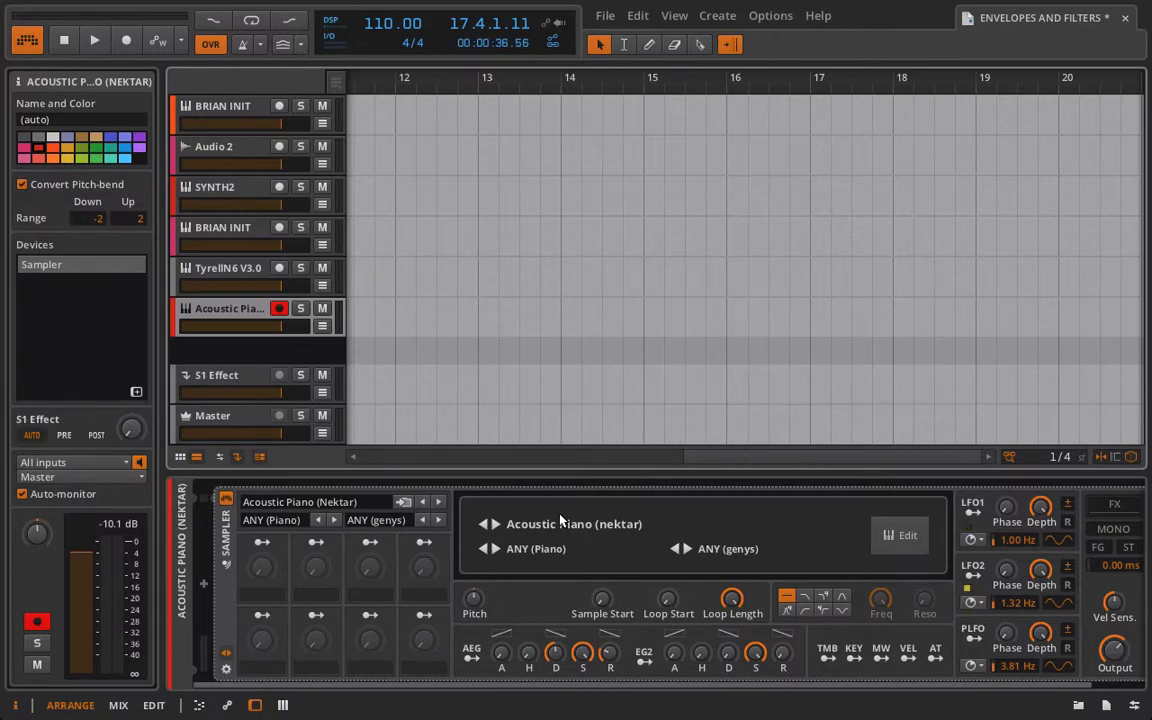
Step: Delete the Sampler device and its track, and re-arm the Polysynth track below SYNTH2 for recording
{"action": "left_click", "coordinate": [225, 545]}
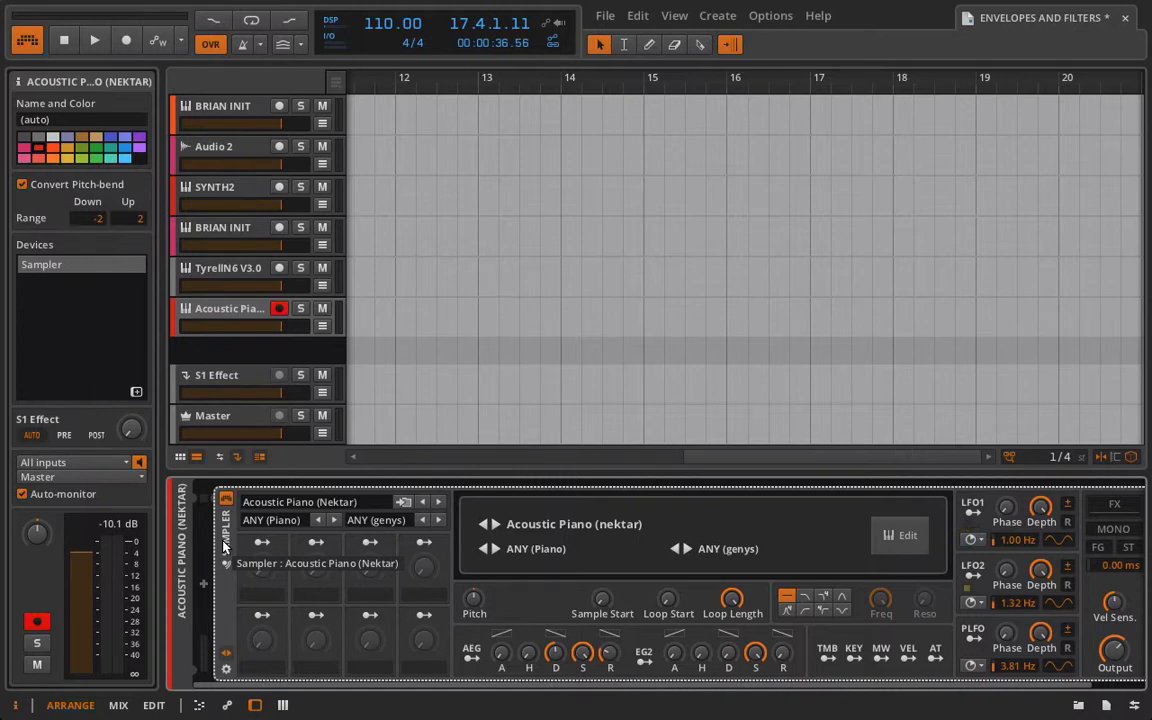
{"action": "key", "text": "Delete"}
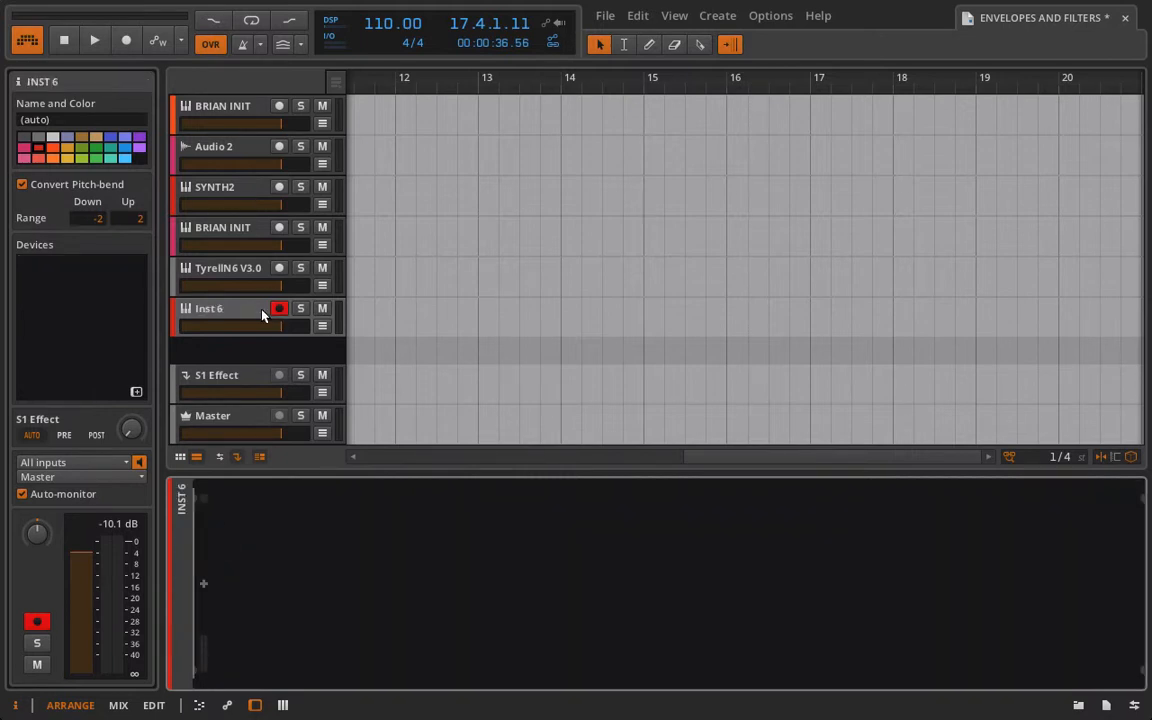
{"action": "key", "text": "Delete"}
{"action": "left_click", "coordinate": [226, 236]}
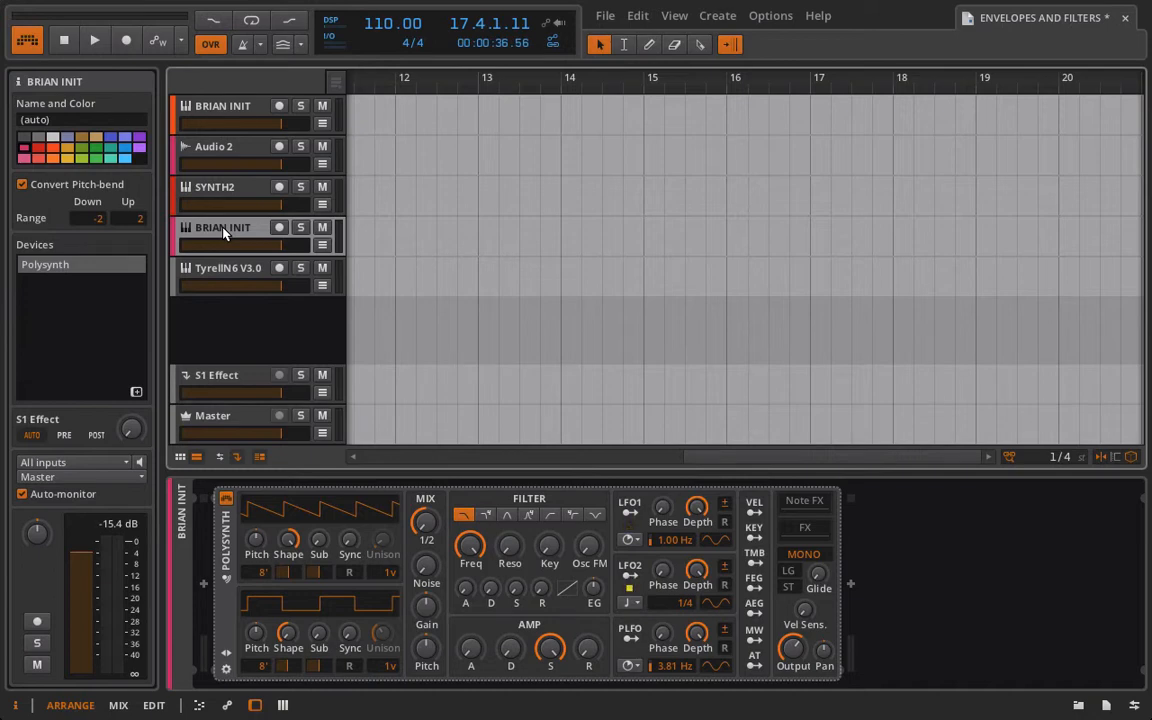
{"action": "left_click", "coordinate": [279, 228]}
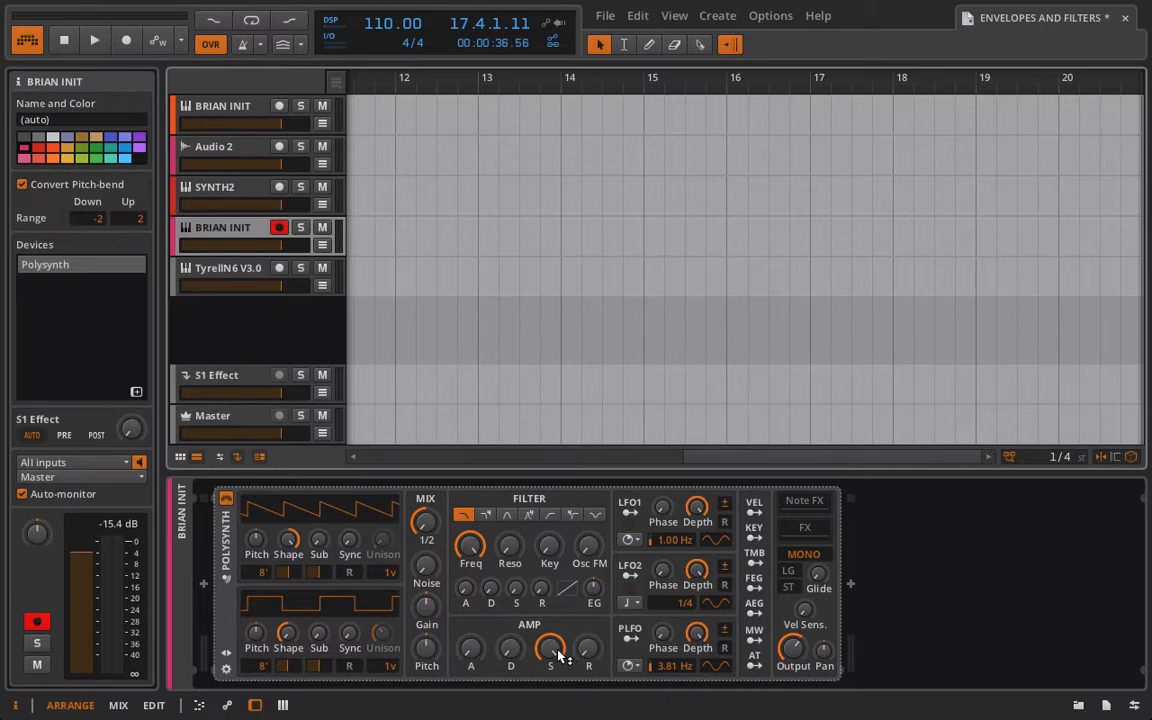
Step: Try out the amp envelope's sustain and a long release, and reset the release to its default
{"action": "left_click_drag", "start_coordinate": [562, 655], "coordinate": [527, 624]}
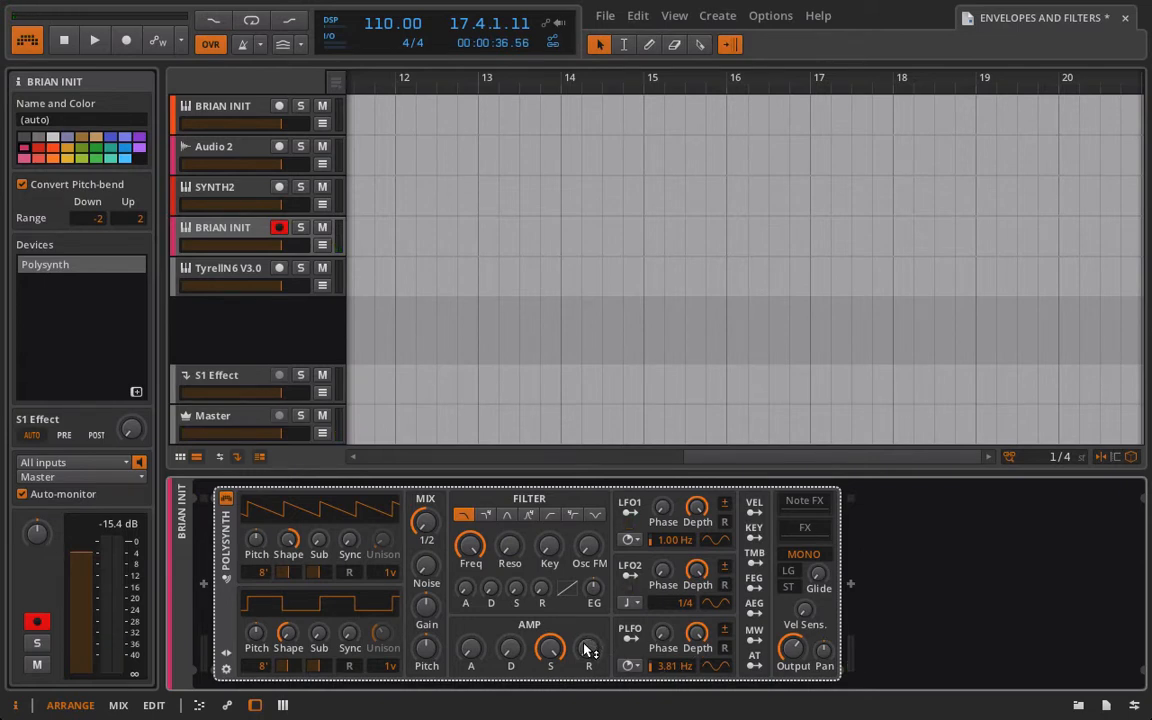
{"action": "left_click_drag", "start_coordinate": [588, 650], "coordinate": [588, 590]}
{"action": "left_click_drag", "start_coordinate": [577, 712], "coordinate": [590, 668]}
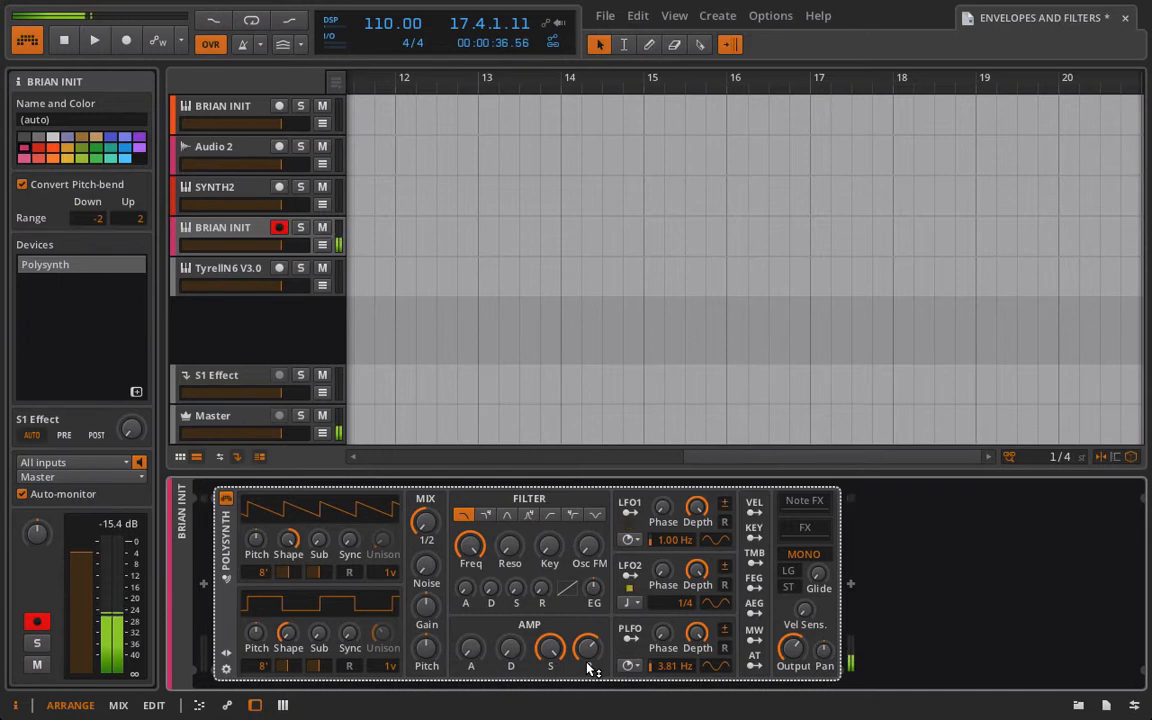
{"action": "double_click", "coordinate": [584, 654]}
Step: Lower the Polysynth amp envelope's sustain to zero and lengthen its decay
{"action": "left_click_drag", "start_coordinate": [551, 648], "coordinate": [551, 708]}
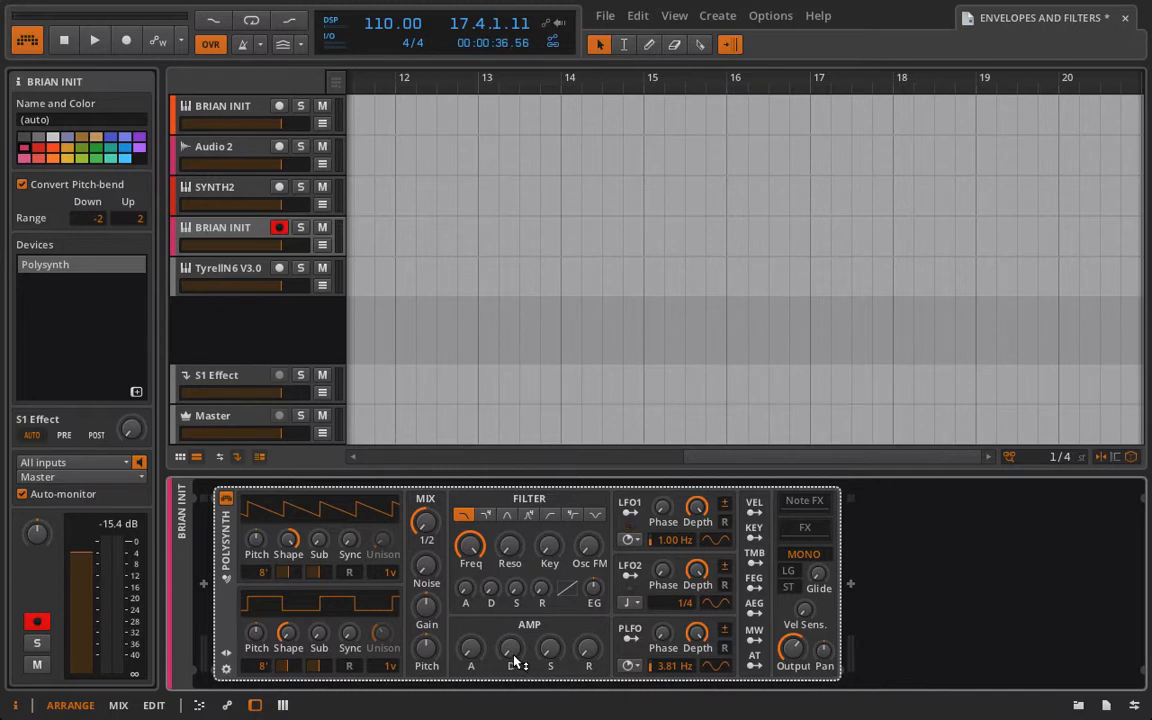
{"action": "left_click_drag", "start_coordinate": [510, 648], "coordinate": [510, 590]}
{"action": "left_click_drag", "start_coordinate": [510, 648], "coordinate": [511, 656]}
{"action": "left_click_drag", "start_coordinate": [508, 655], "coordinate": [508, 632]}
Step: Bring the amp envelope's sustain up to maximum, keeping the long decay
{"action": "mouse_move", "coordinate": [558, 650]}
{"action": "left_mouse_down"}
{"action": "mouse_move", "coordinate": [558, 640]}
{"action": "mouse_move", "coordinate": [559, 653]}
{"action": "left_mouse_up"}
{"action": "left_click_drag", "start_coordinate": [562, 655], "coordinate": [562, 606]}
{"action": "mouse_move", "coordinate": [566, 660]}
{"action": "left_mouse_down"}
{"action": "mouse_move", "coordinate": [566, 690]}
{"action": "mouse_move", "coordinate": [563, 660]}
{"action": "left_mouse_up"}
{"action": "left_click_drag", "start_coordinate": [553, 660], "coordinate": [553, 603]}
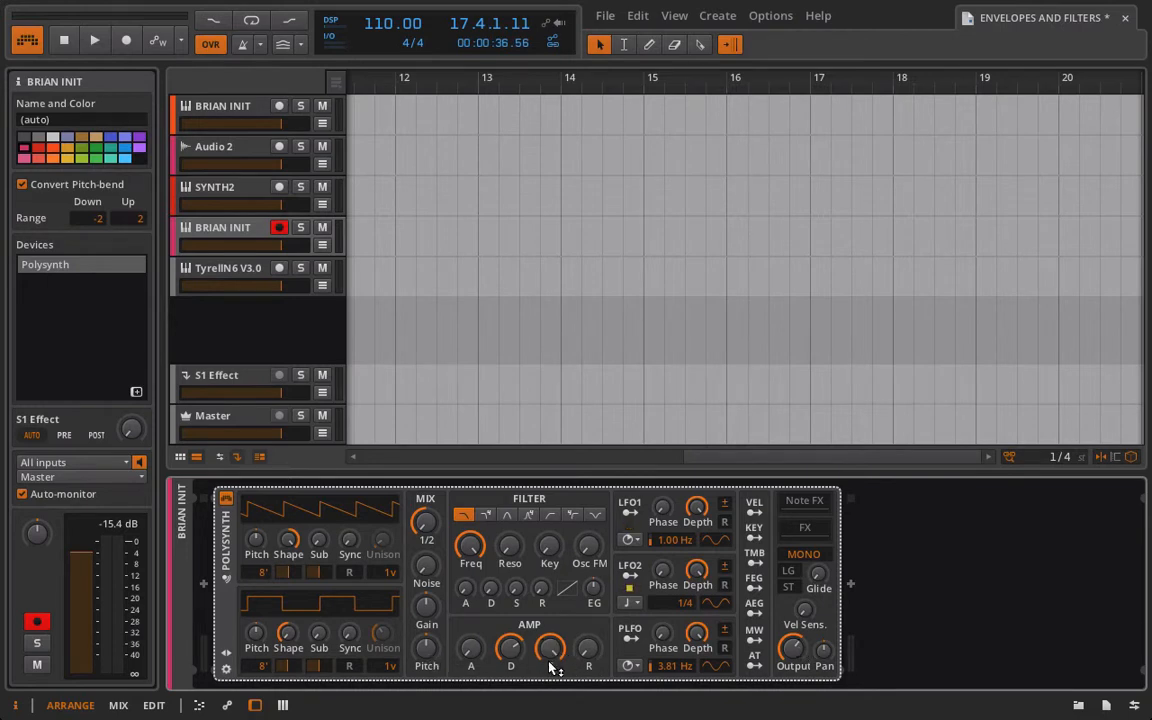
Step: Shape a slow amp envelope with a long attack and decay, a low sustain and a moderate release
{"action": "left_click_drag", "start_coordinate": [549, 660], "coordinate": [549, 718]}
{"action": "left_click_drag", "start_coordinate": [468, 651], "coordinate": [468, 605]}
{"action": "left_click_drag", "start_coordinate": [509, 650], "coordinate": [588, 638]}
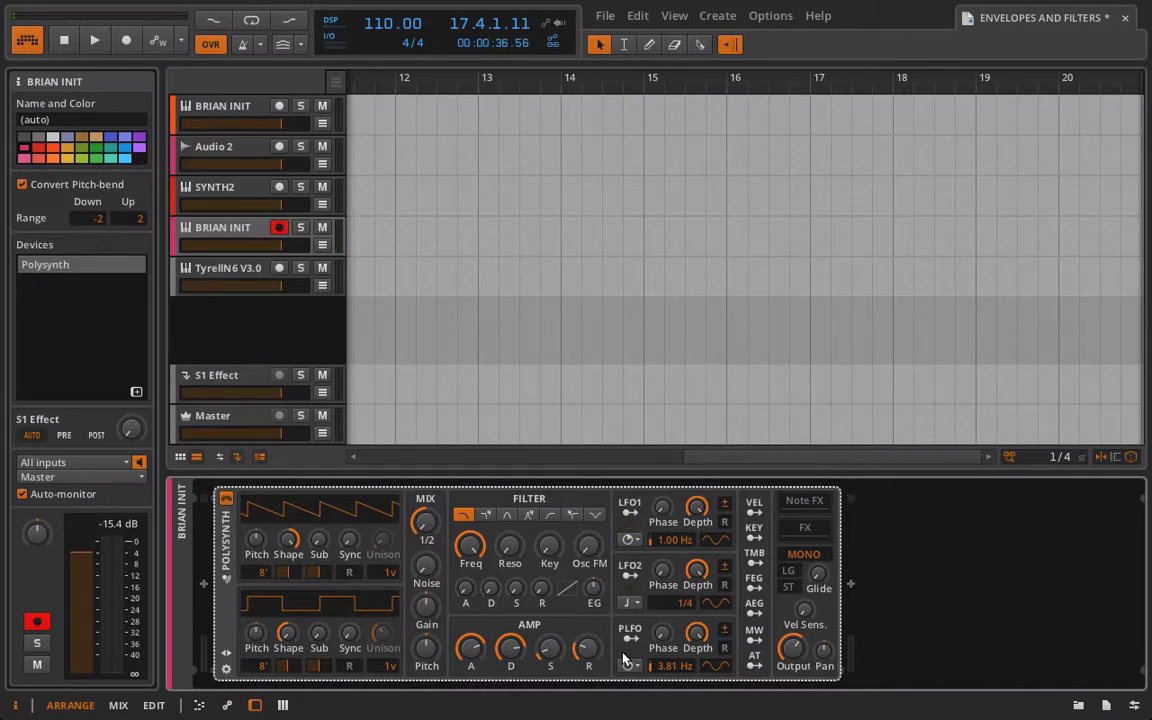
{"action": "mouse_move", "coordinate": [555, 648]}
{"action": "left_mouse_down"}
{"action": "mouse_move", "coordinate": [586, 630]}
{"action": "mouse_move", "coordinate": [586, 612]}
{"action": "mouse_move", "coordinate": [568, 651]}
{"action": "mouse_move", "coordinate": [568, 638]}
{"action": "left_mouse_up"}
Step: Return the amp envelope's attack and decay to zero and its sustain to maximum
{"action": "left_click_drag", "start_coordinate": [474, 659], "coordinate": [483, 719]}
{"action": "left_click_drag", "start_coordinate": [513, 652], "coordinate": [513, 719]}
{"action": "left_click_drag", "start_coordinate": [551, 652], "coordinate": [549, 647]}
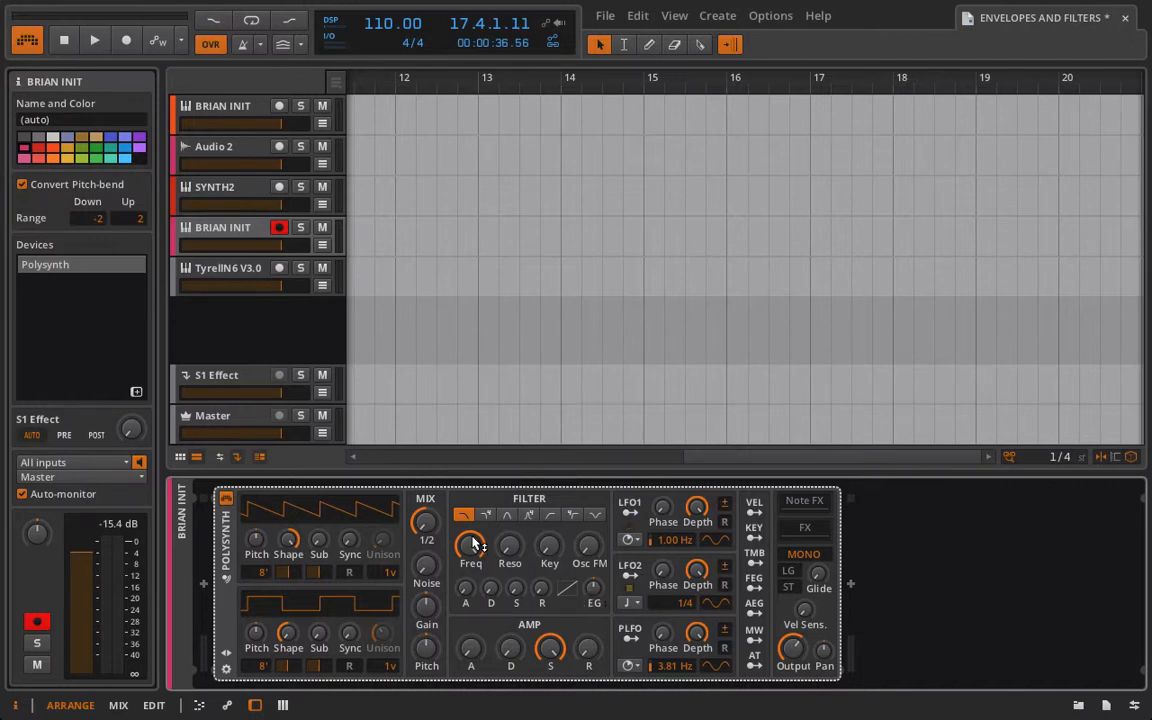
Step: Lower the filter's cutoff frequency and raise the filter envelope's attack and EG amount for a slow opening sweep
{"action": "left_click_drag", "start_coordinate": [470, 553], "coordinate": [470, 615]}
{"action": "left_click_drag", "start_coordinate": [467, 597], "coordinate": [467, 570]}
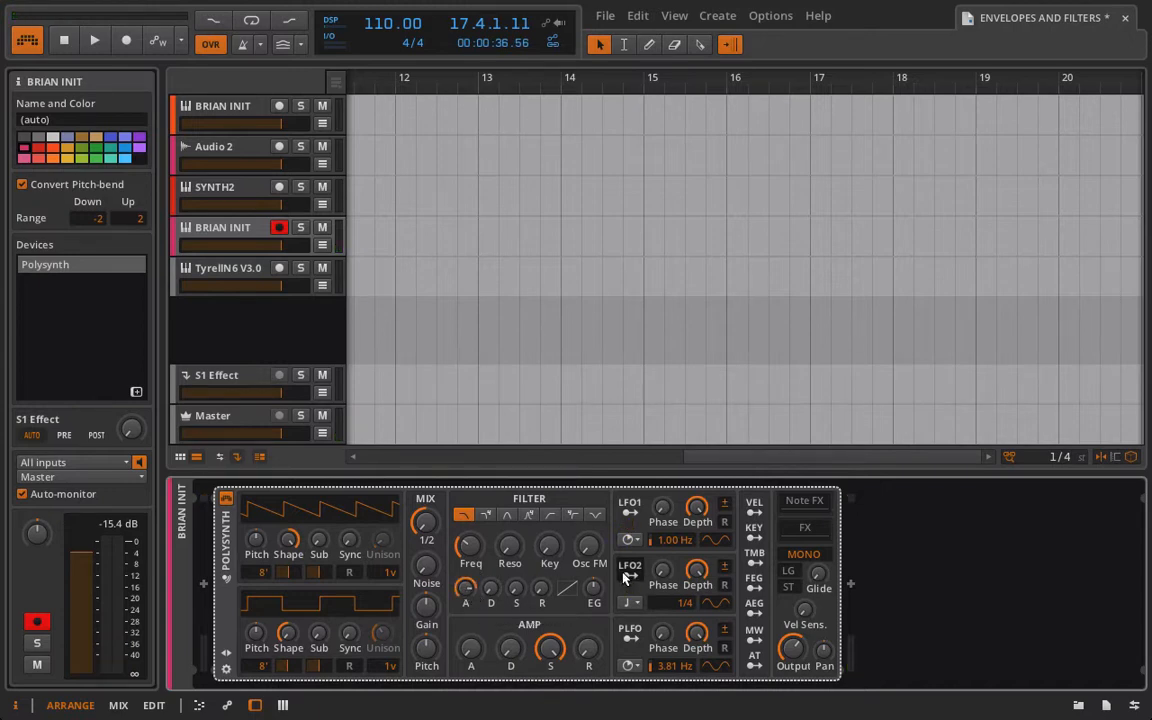
{"action": "left_click_drag", "start_coordinate": [593, 598], "coordinate": [593, 588]}
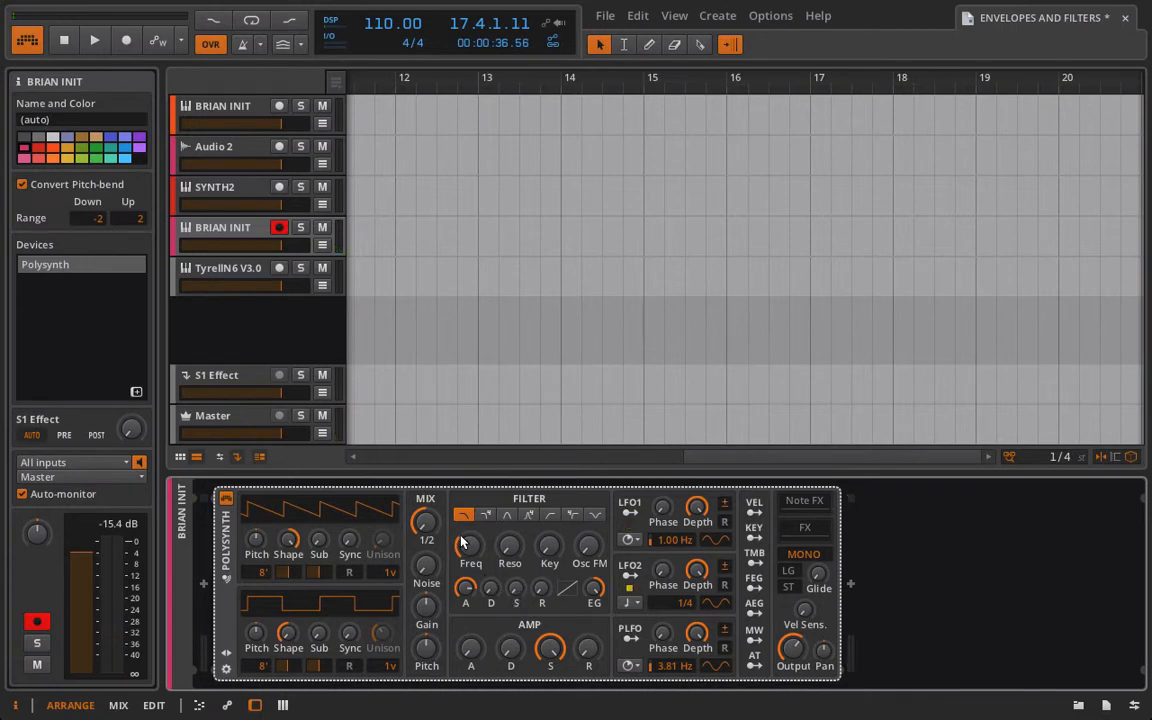
{"action": "left_click_drag", "start_coordinate": [461, 539], "coordinate": [467, 539]}
{"action": "left_click_drag", "start_coordinate": [594, 588], "coordinate": [594, 597]}
{"action": "left_click_drag", "start_coordinate": [593, 592], "coordinate": [593, 628]}
{"action": "left_click_drag", "start_coordinate": [600, 587], "coordinate": [600, 586]}
Step: Raise the filter envelope's attack, decay and sustain, and lengthen the release of both the filter and amp envelopes
{"action": "left_click_drag", "start_coordinate": [470, 588], "coordinate": [491, 589]}
{"action": "left_click_drag", "start_coordinate": [497, 593], "coordinate": [497, 591]}
{"action": "left_click_drag", "start_coordinate": [517, 595], "coordinate": [517, 595]}
{"action": "left_click_drag", "start_coordinate": [588, 648], "coordinate": [588, 638]}
{"action": "left_click_drag", "start_coordinate": [541, 588], "coordinate": [541, 588]}
{"action": "left_click_drag", "start_coordinate": [588, 648], "coordinate": [603, 650]}
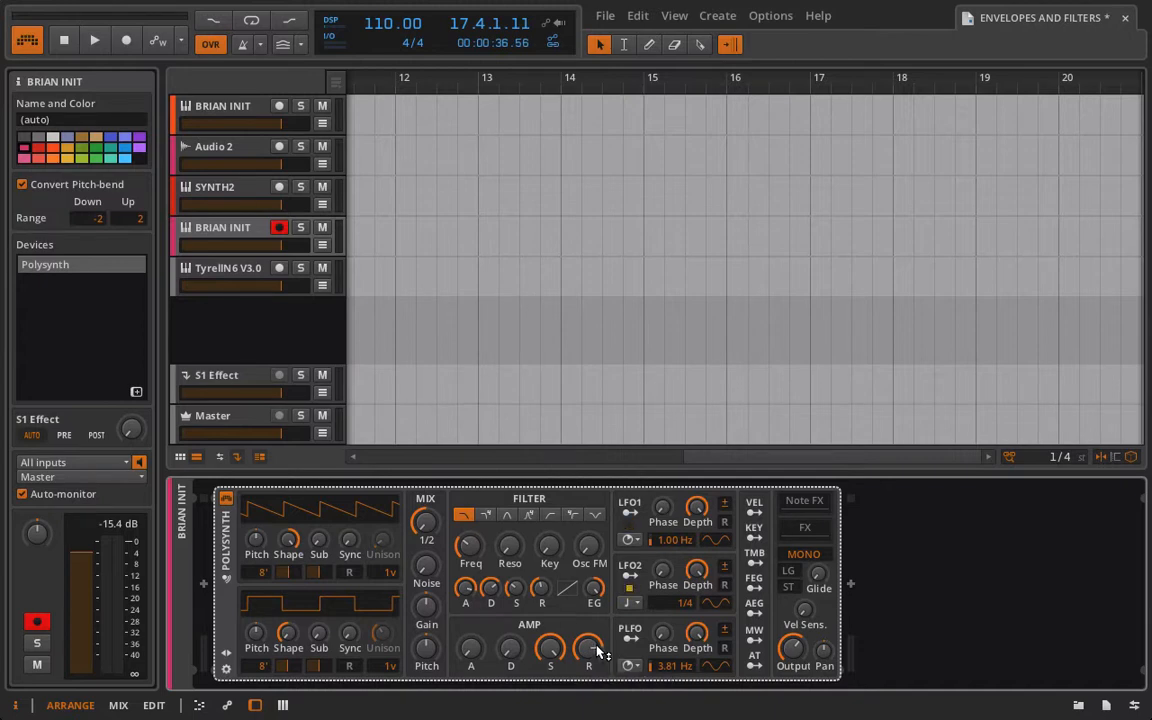
{"action": "left_click_drag", "start_coordinate": [541, 591], "coordinate": [541, 597]}
Step: Set the filter frequency to 277 Hz with some resonance, and shorten the amp envelope's release
{"action": "left_click_drag", "start_coordinate": [465, 549], "coordinate": [465, 555]}
{"action": "left_click_drag", "start_coordinate": [582, 656], "coordinate": [582, 692]}
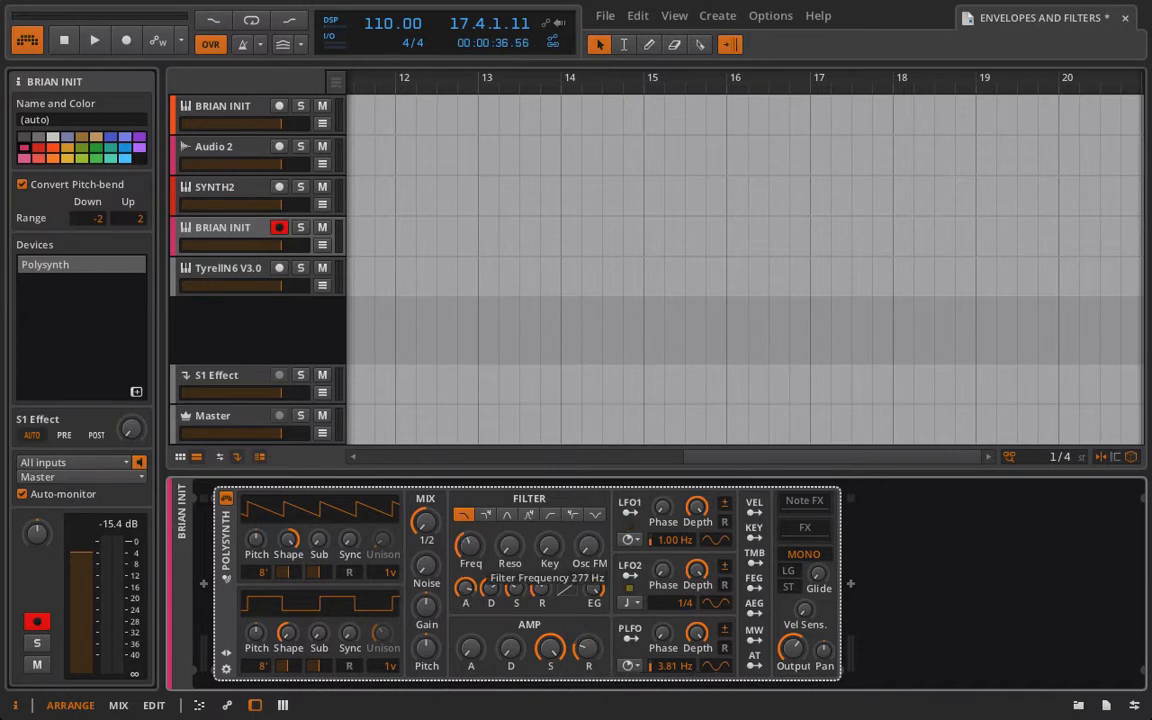
{"action": "left_click_drag", "start_coordinate": [509, 545], "coordinate": [509, 518]}
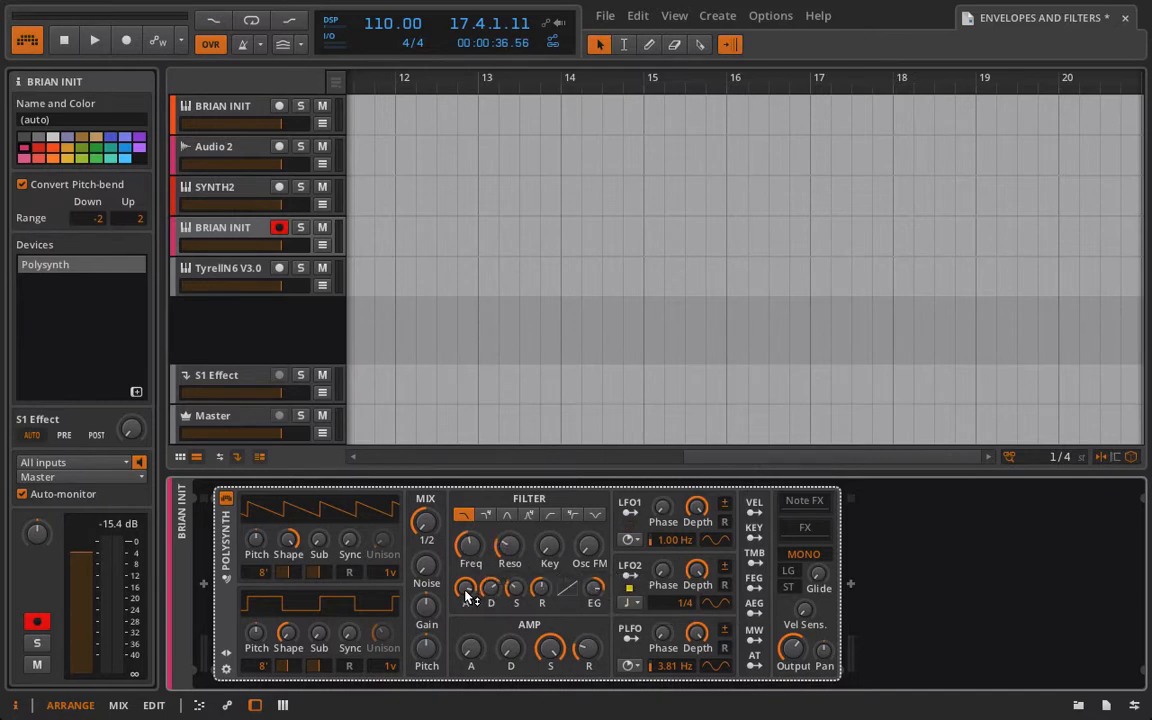
Step: Set the filter envelope's attack, sustain and release to zero, shorten its decay and bend the envelope curve
{"action": "left_click_drag", "start_coordinate": [465, 588], "coordinate": [465, 620]}
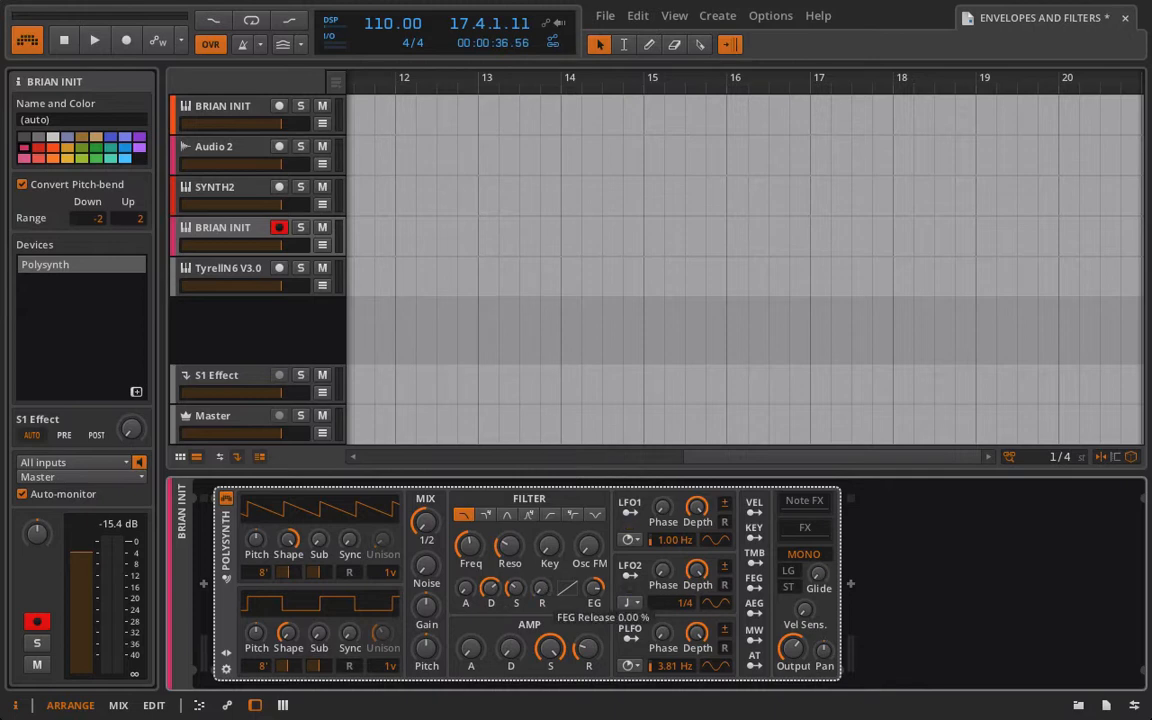
{"action": "left_click_drag", "start_coordinate": [518, 590], "coordinate": [518, 614]}
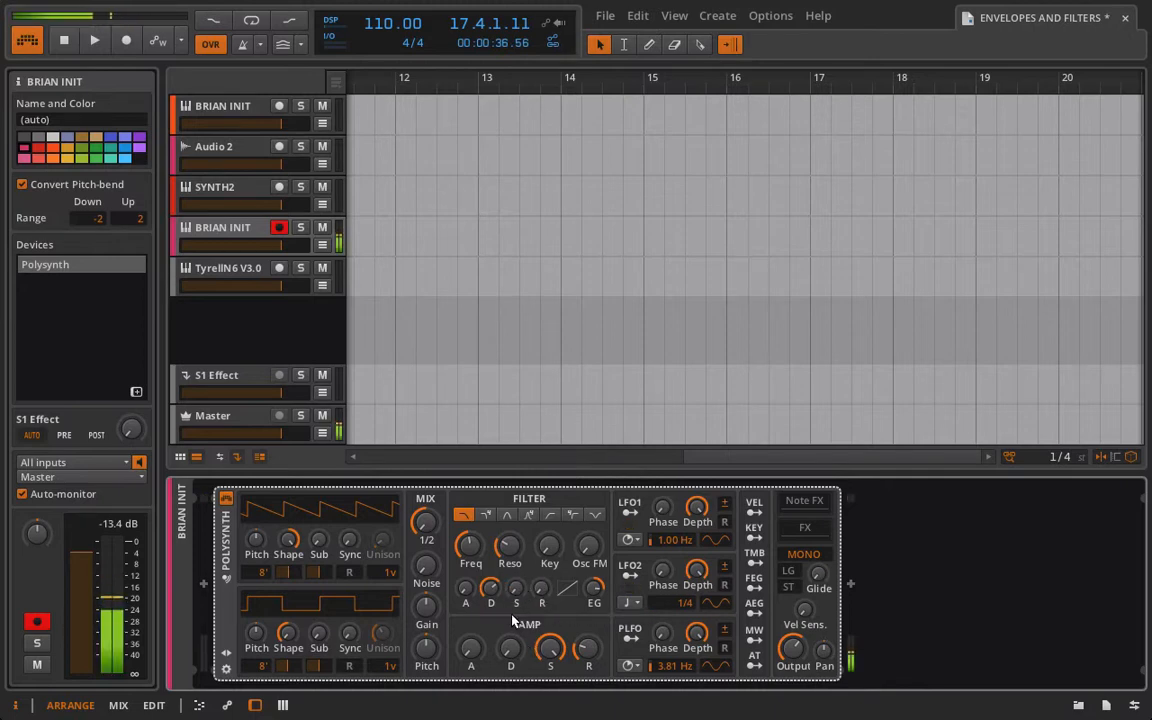
{"action": "left_click_drag", "start_coordinate": [496, 595], "coordinate": [496, 618]}
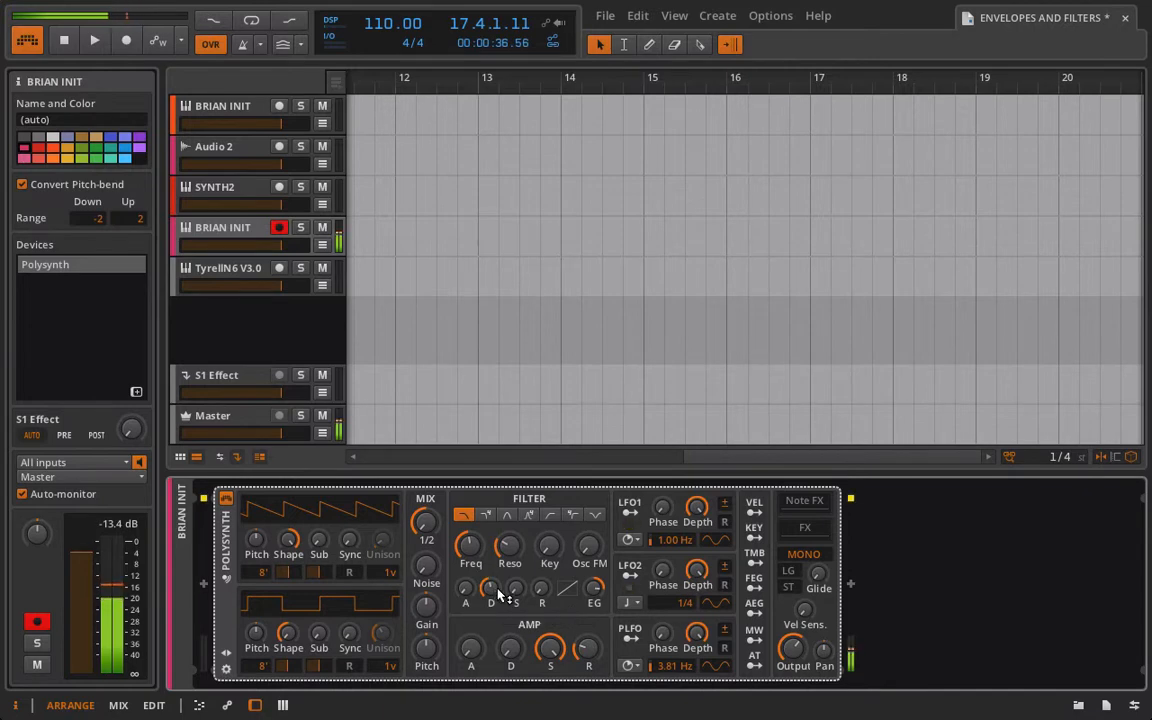
{"action": "left_click_drag", "start_coordinate": [566, 590], "coordinate": [594, 598]}
{"action": "left_click_drag", "start_coordinate": [468, 545], "coordinate": [490, 578]}
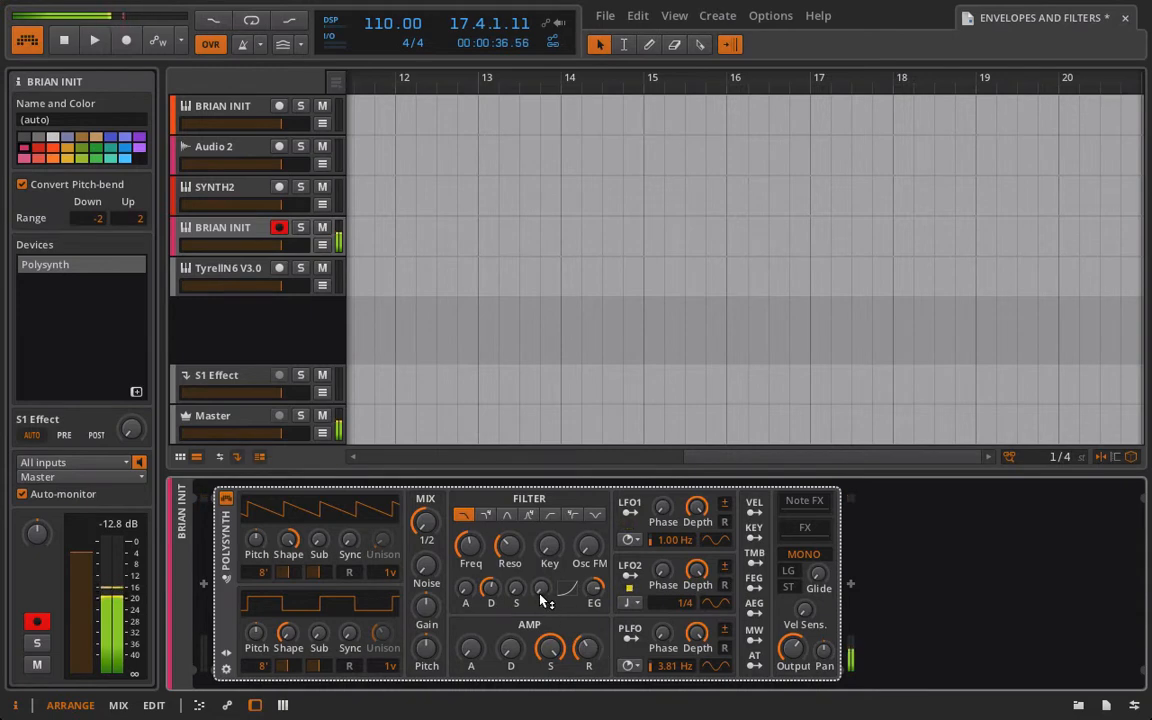
Step: Add some release to the filter envelope and set the amp envelope's release to 62.0 %
{"action": "left_click_drag", "start_coordinate": [541, 590], "coordinate": [541, 580]}
{"action": "left_click_drag", "start_coordinate": [583, 642], "coordinate": [583, 628]}
{"action": "left_click", "coordinate": [588, 648]}
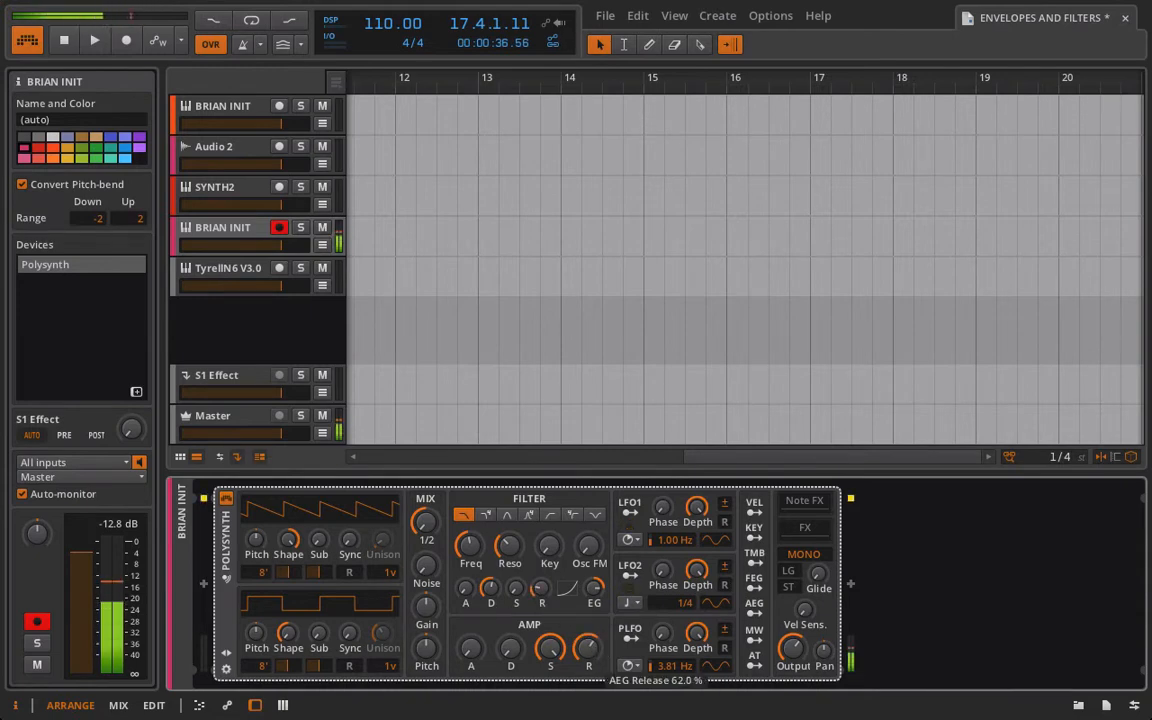
Step: Bring the filter envelope's decay and release and the amp release down to zero, and set LFO1's rate to 0.33 Hz
{"action": "left_click_drag", "start_coordinate": [541, 588], "coordinate": [490, 571]}
{"action": "left_click", "coordinate": [590, 650]}
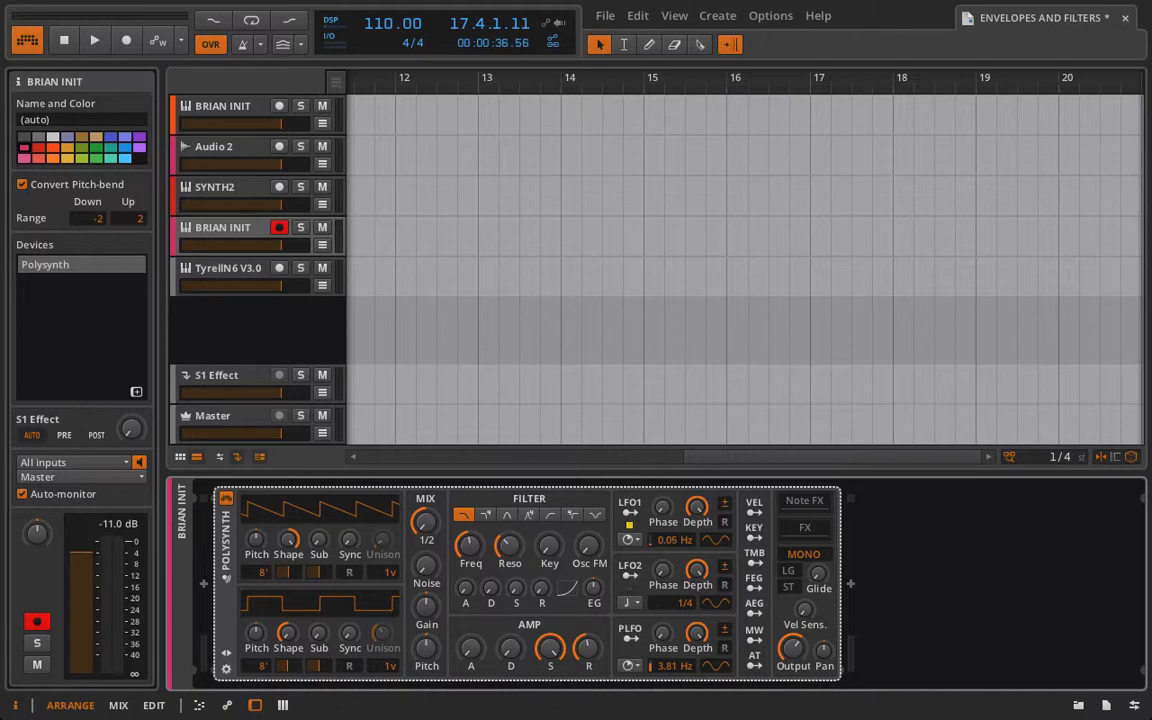
{"action": "left_click_drag", "start_coordinate": [672, 540], "coordinate": [672, 500]}
{"action": "left_click_drag", "start_coordinate": [672, 540], "coordinate": [630, 549]}
{"action": "left_click_drag", "start_coordinate": [578, 668], "coordinate": [578, 700]}
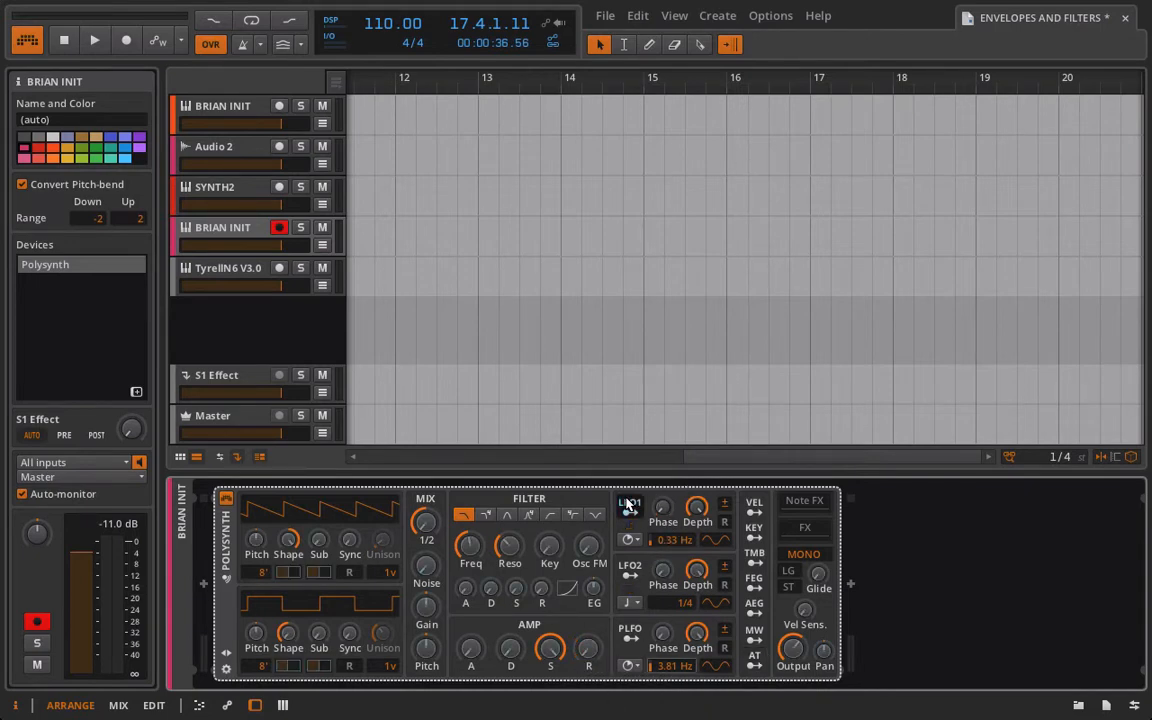
Step: Assign LFO1 as a modulation source for the Polysynth's filter frequency
{"action": "left_click", "coordinate": [629, 510]}
{"action": "left_click_drag", "start_coordinate": [469, 545], "coordinate": [469, 522]}
{"action": "left_click", "coordinate": [625, 512]}
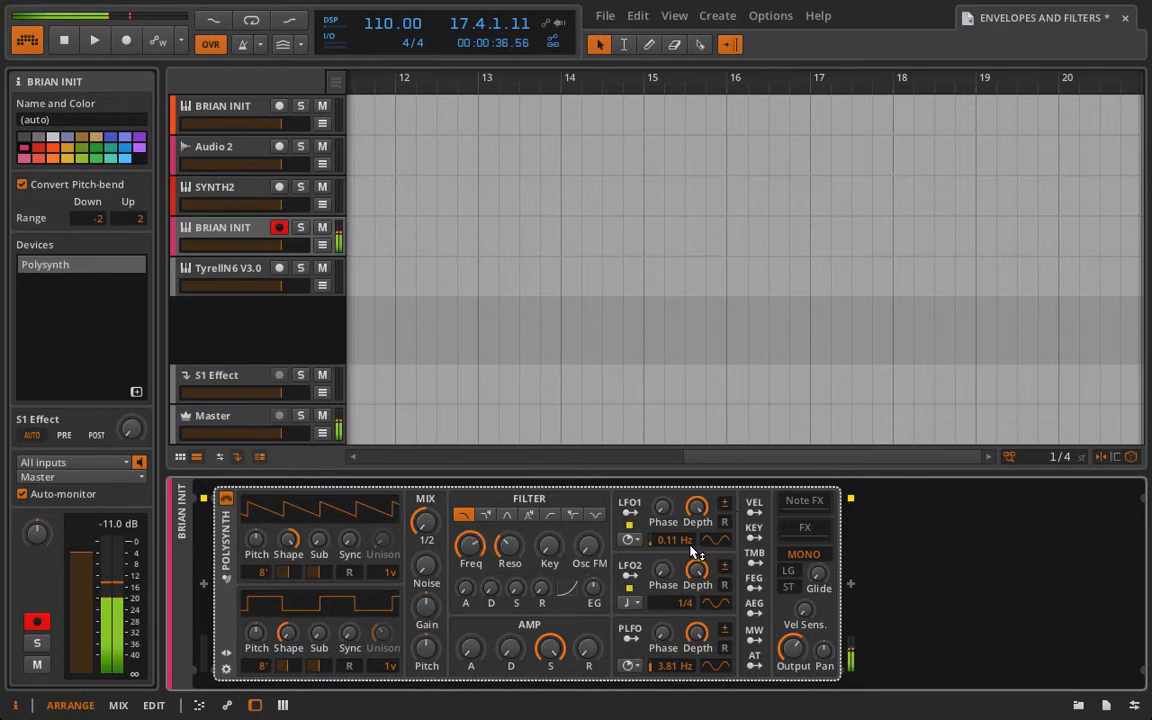
Step: Adjust LFO1's rate and switch it from Hz to tempo-synced note values at 1/4
{"action": "left_click_drag", "start_coordinate": [691, 551], "coordinate": [691, 531]}
{"action": "left_click", "coordinate": [629, 539]}
{"action": "left_click", "coordinate": [626, 555]}
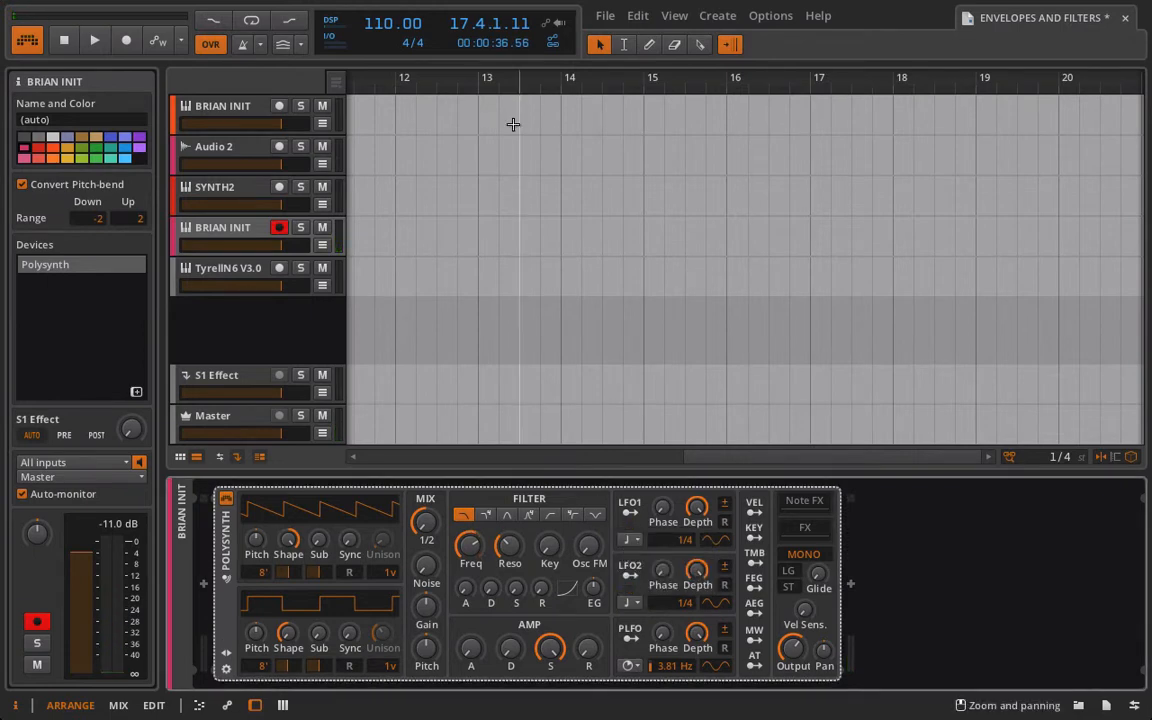
Step: Enable the metronome and start playback from bar 14
{"action": "left_click", "coordinate": [566, 78]}
{"action": "left_click", "coordinate": [242, 44]}
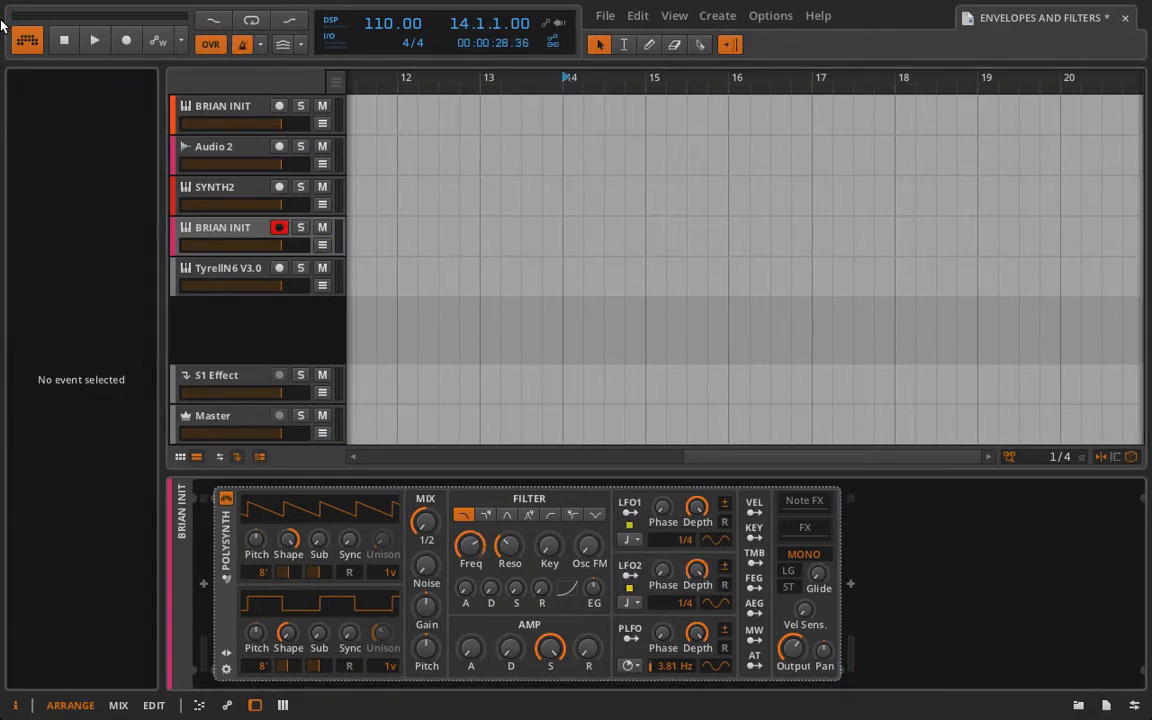
{"action": "key", "text": "space"}
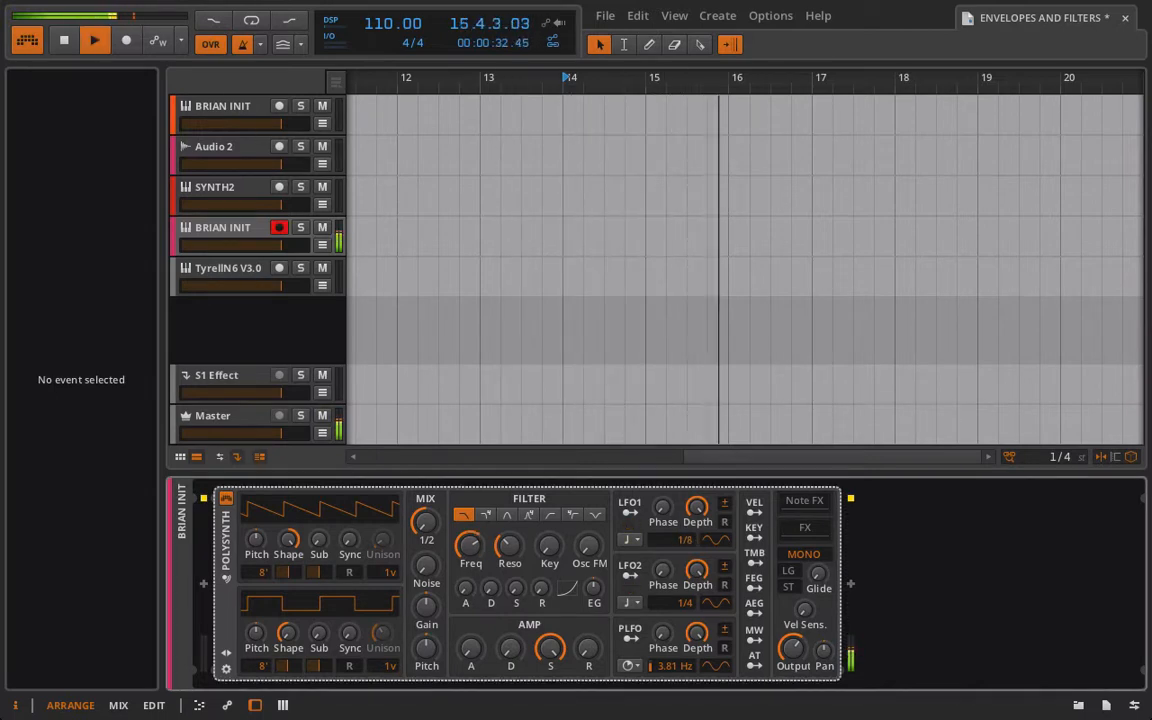
Step: Enable retrigger on LFO1 and slow its synced rate to 1/1
{"action": "left_click", "coordinate": [725, 522]}
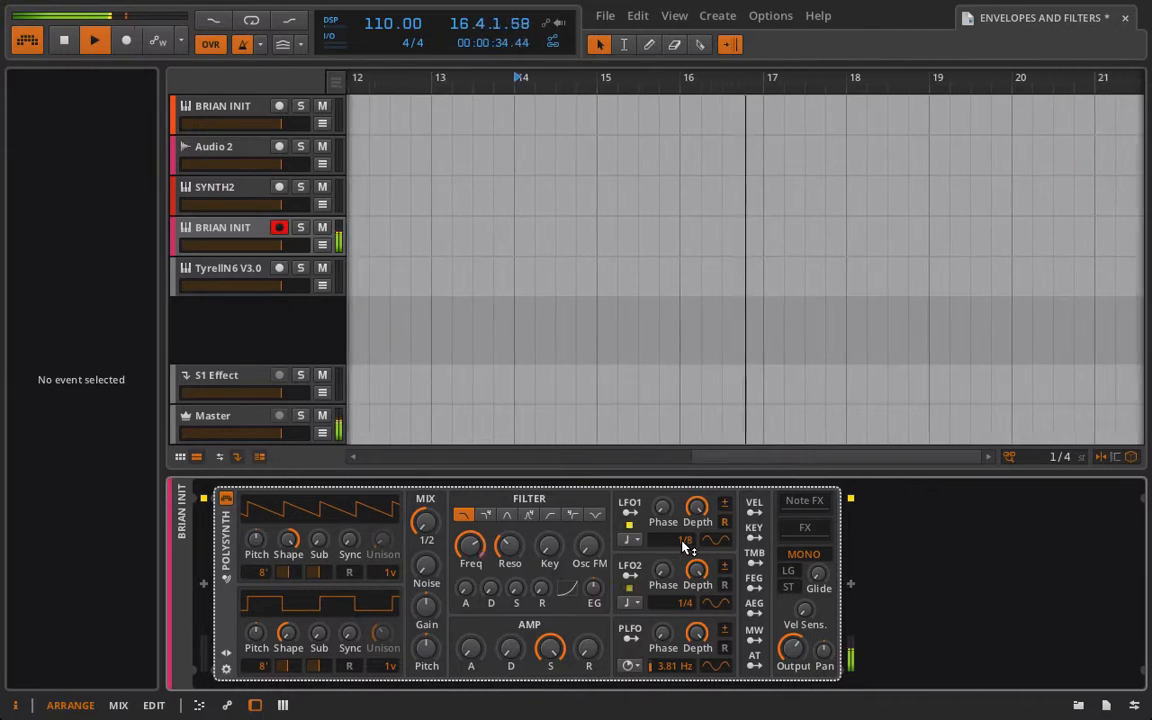
{"action": "left_click_drag", "start_coordinate": [683, 540], "coordinate": [683, 568]}
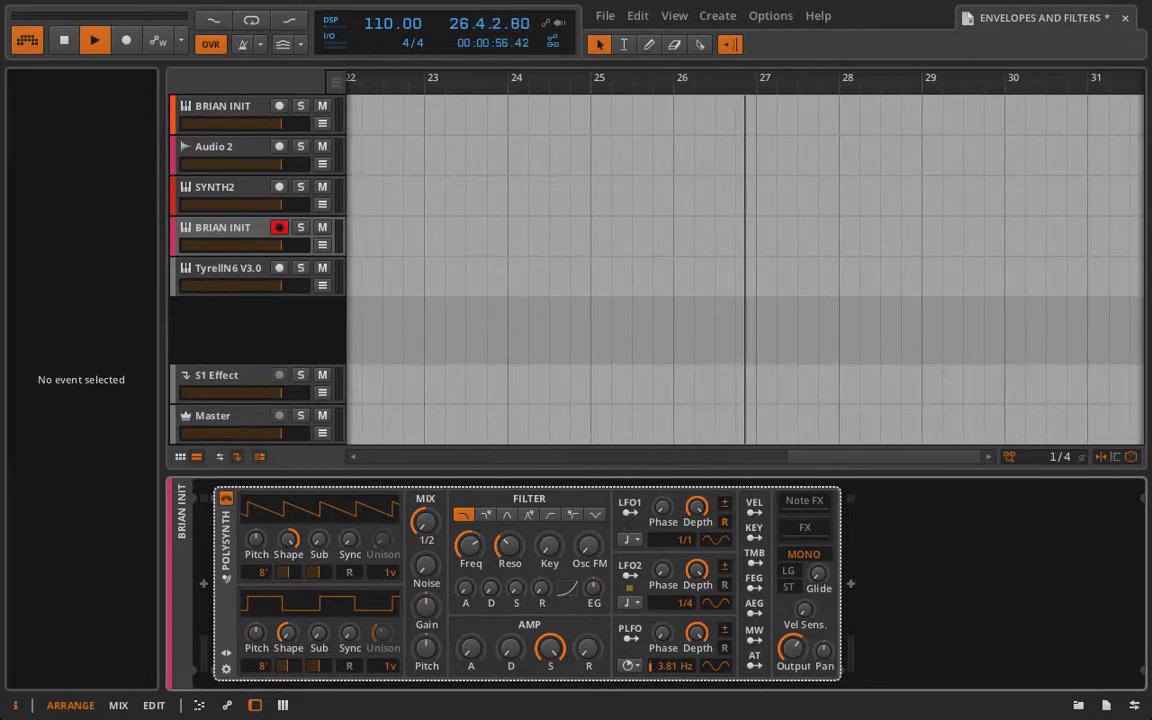
Step: Cycle LFO1's waveform through the sawtooth shape to the stepped random shape during playback, and stop the transport
{"action": "left_click", "coordinate": [716, 540]}
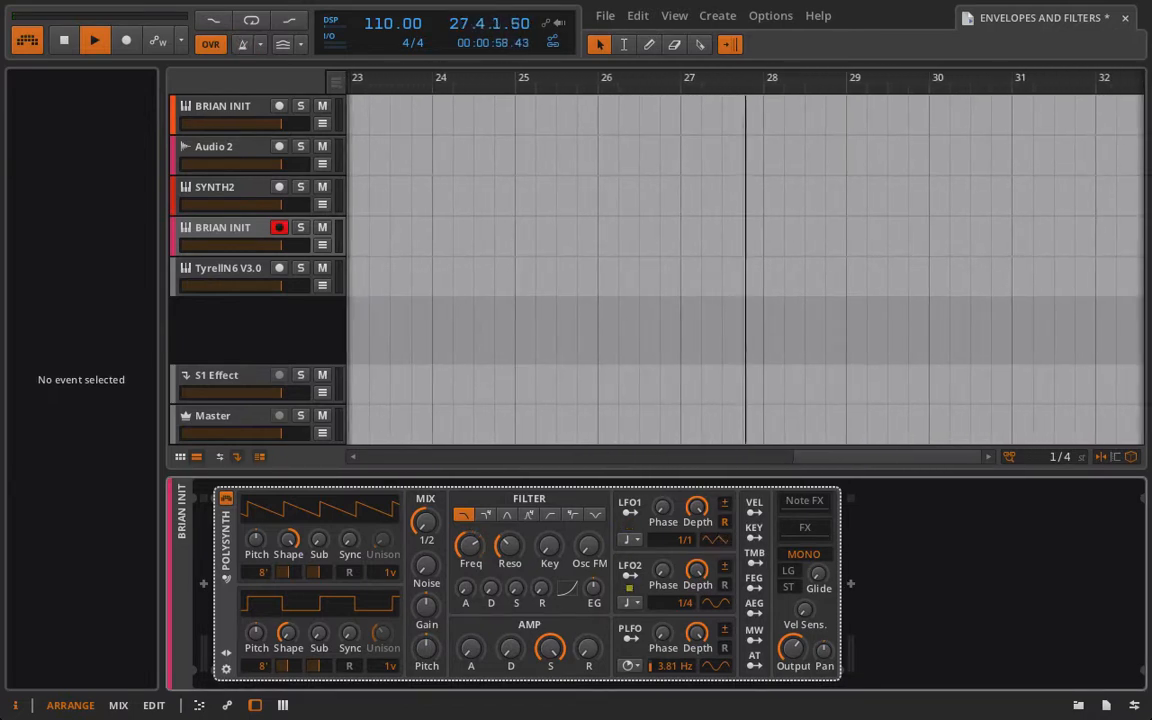
{"action": "left_click", "coordinate": [716, 540]}
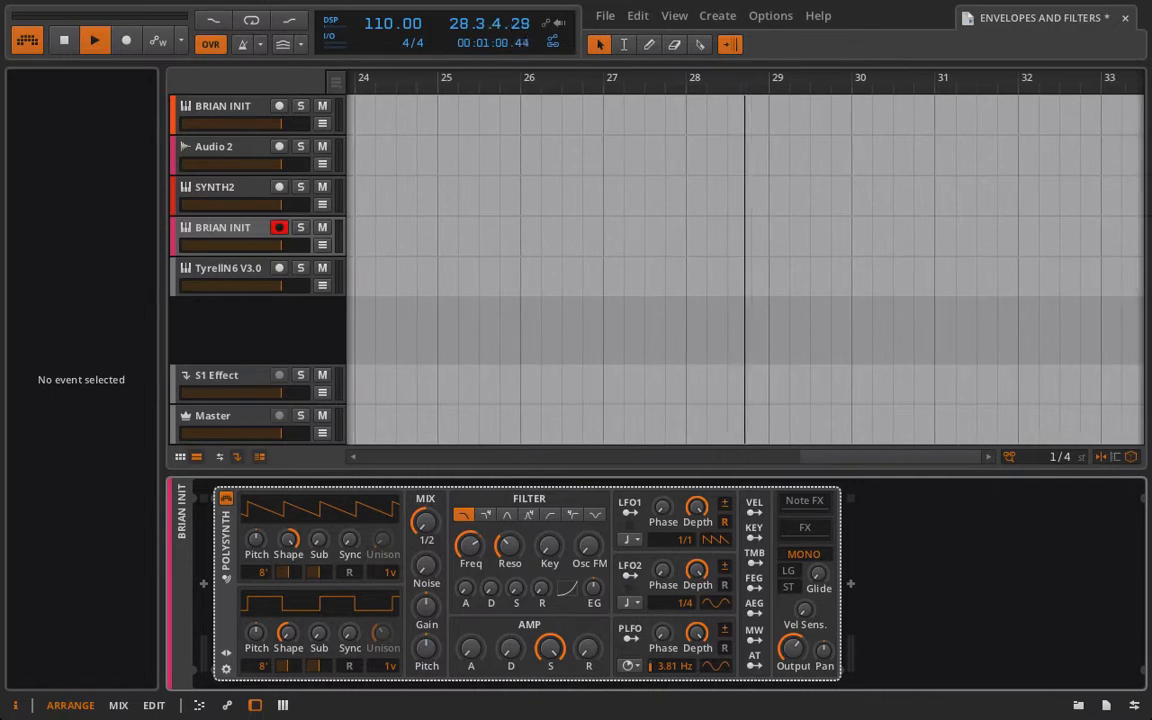
{"action": "left_click", "coordinate": [716, 540]}
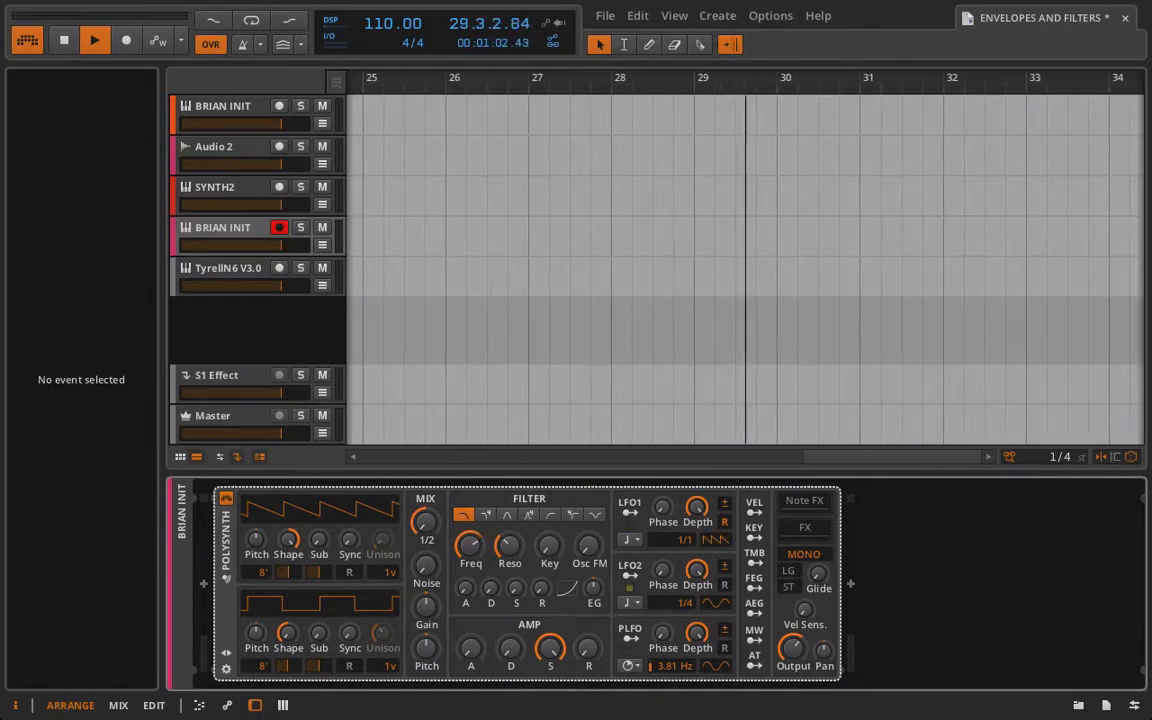
{"action": "left_click", "coordinate": [716, 540]}
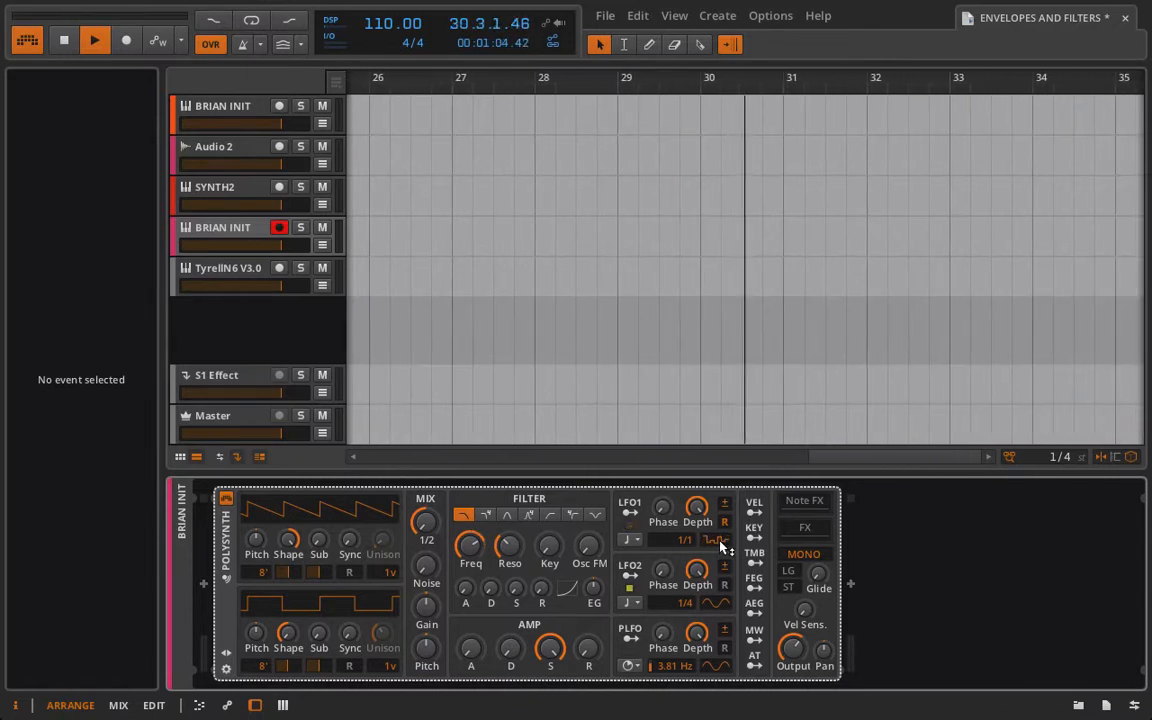
{"action": "key", "text": "space"}
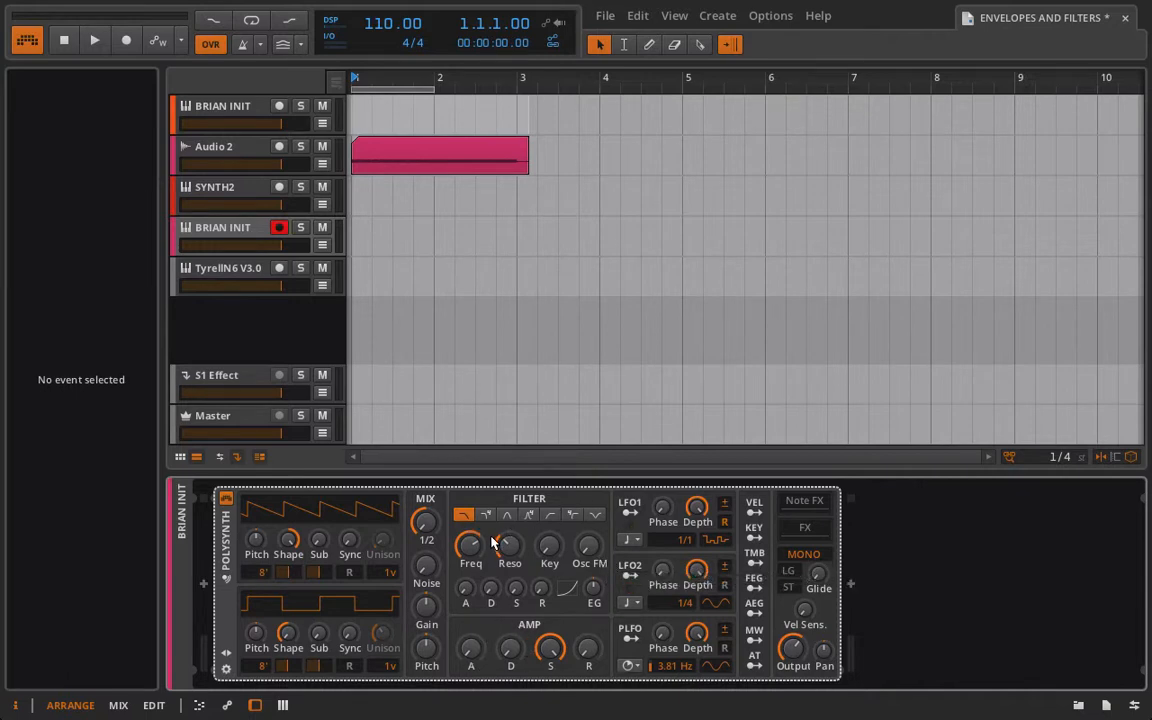
{"action": "right_click", "coordinate": [461, 553]}
{"action": "left_click", "coordinate": [520, 670]}
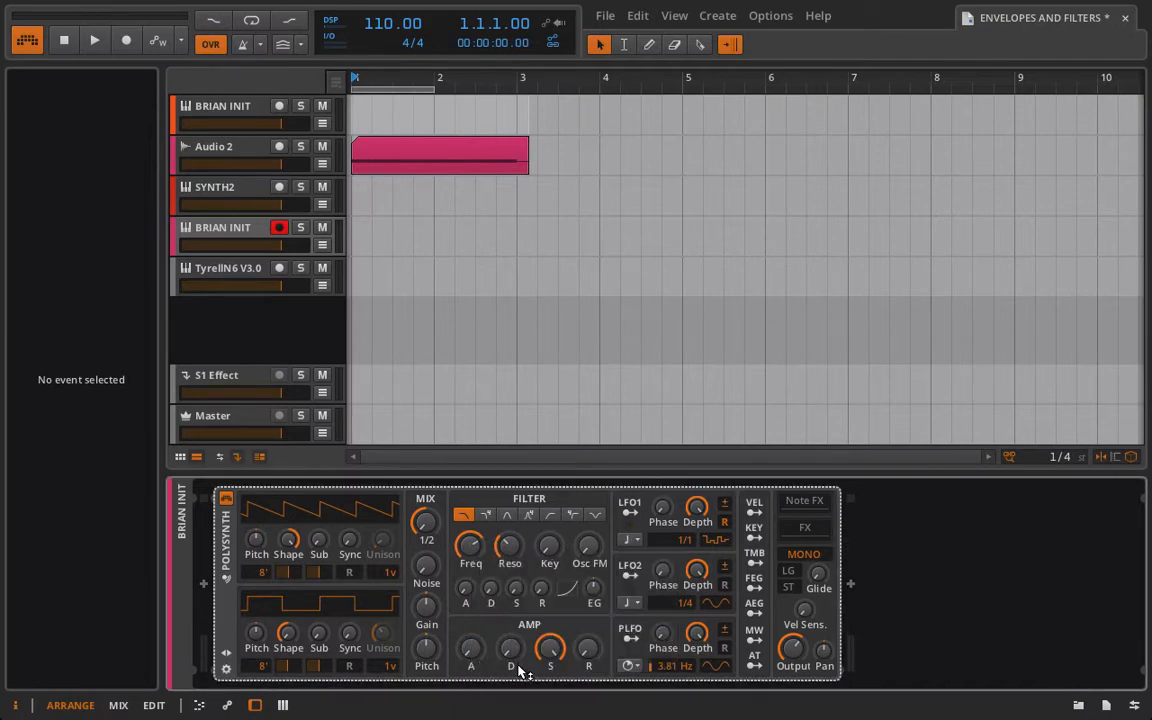